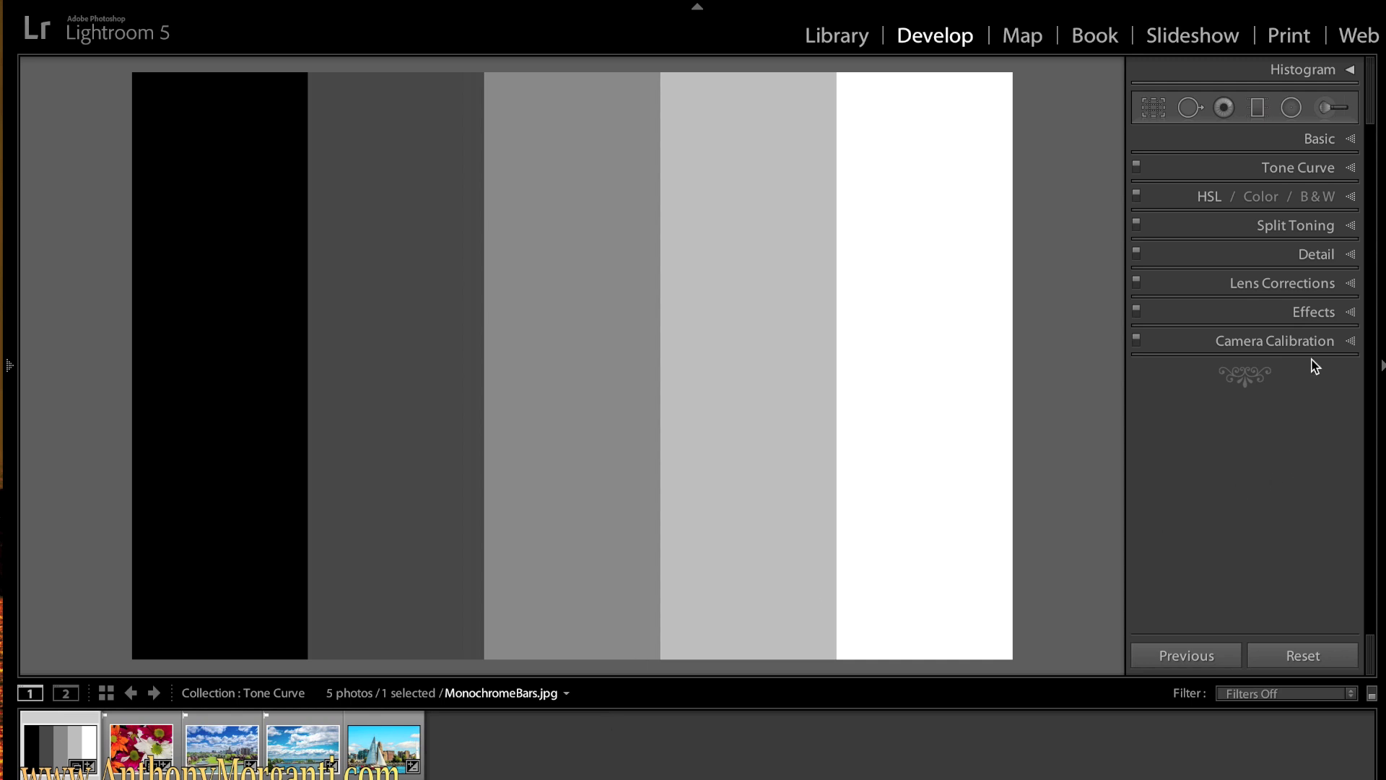
# Expand the Tone Curve panel for MonochromeBars.jpg in the Develop module
pyautogui.click(1352, 168)
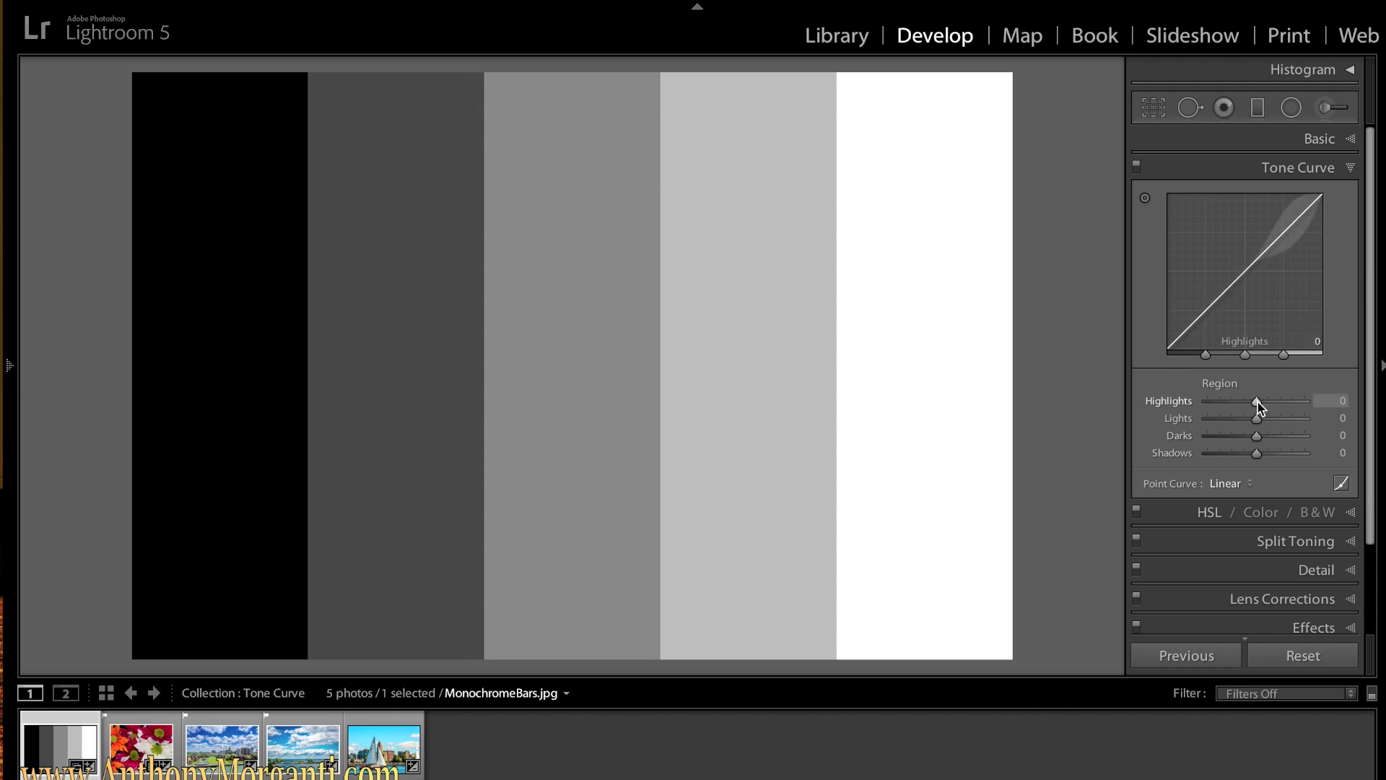
pyautogui.moveTo(1257, 402)
pyautogui.mouseDown()
pyautogui.moveTo(1291, 403)
pyautogui.moveTo(1215, 406)
pyautogui.moveTo(1258, 404)
pyautogui.mouseUp()
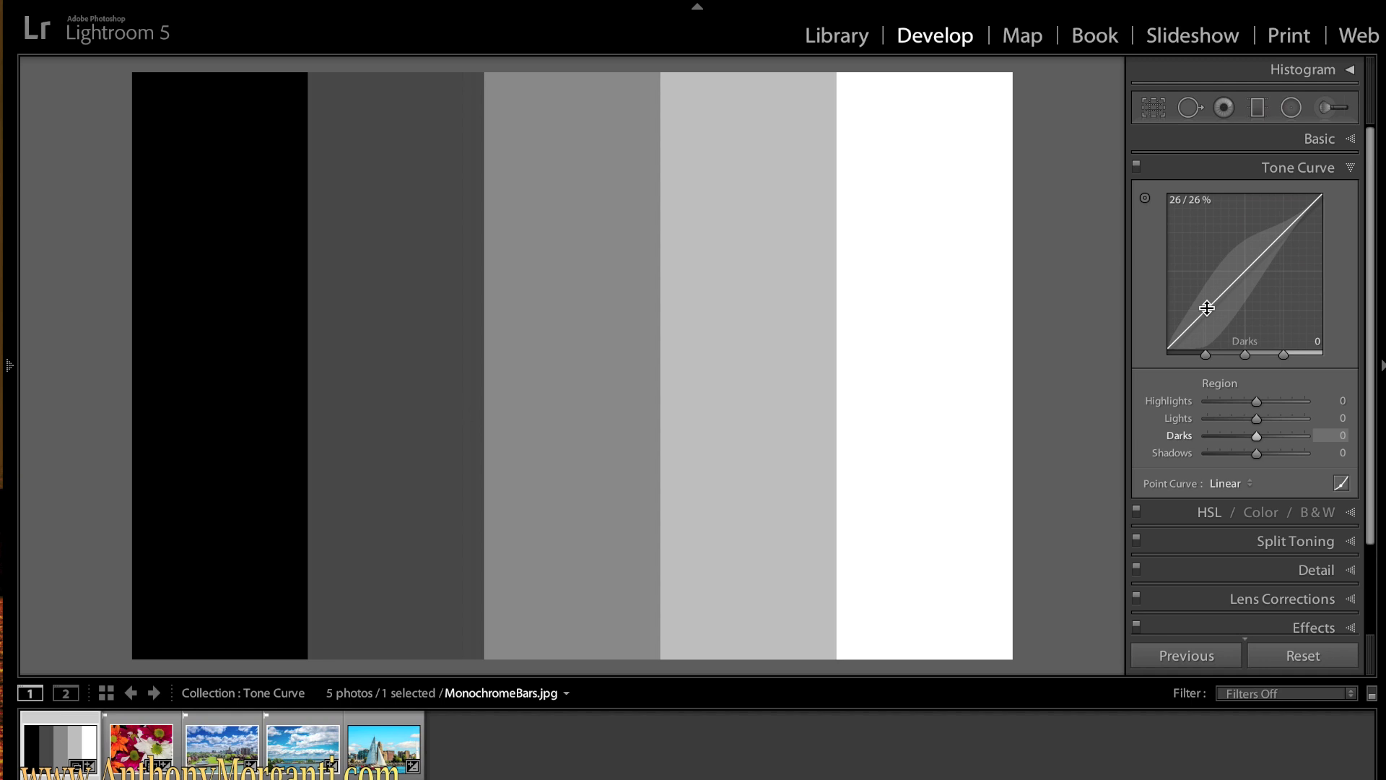
pyautogui.click(1207, 308)
pyautogui.moveTo(1207, 308); pyautogui.dragTo(1207, 323)
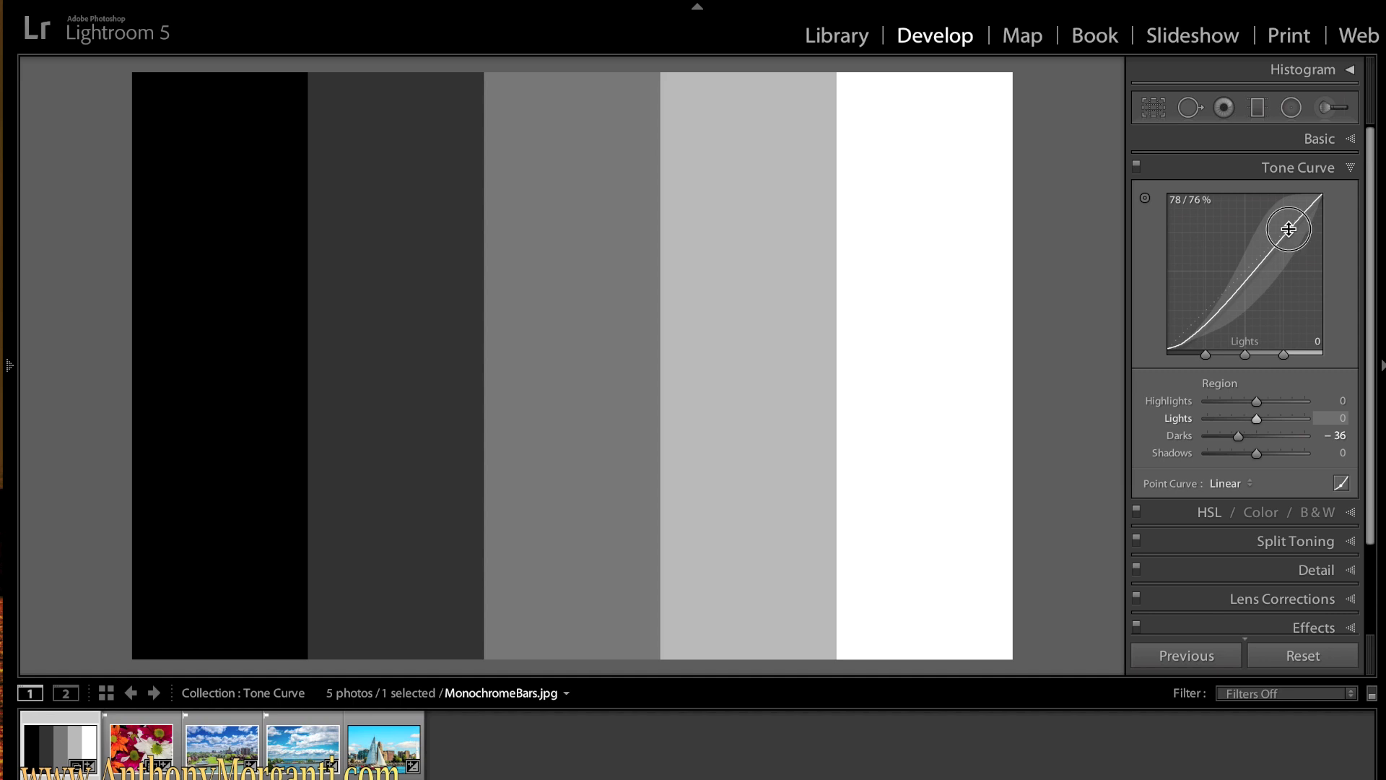
pyautogui.moveTo(1289, 229); pyautogui.dragTo(1288, 219)
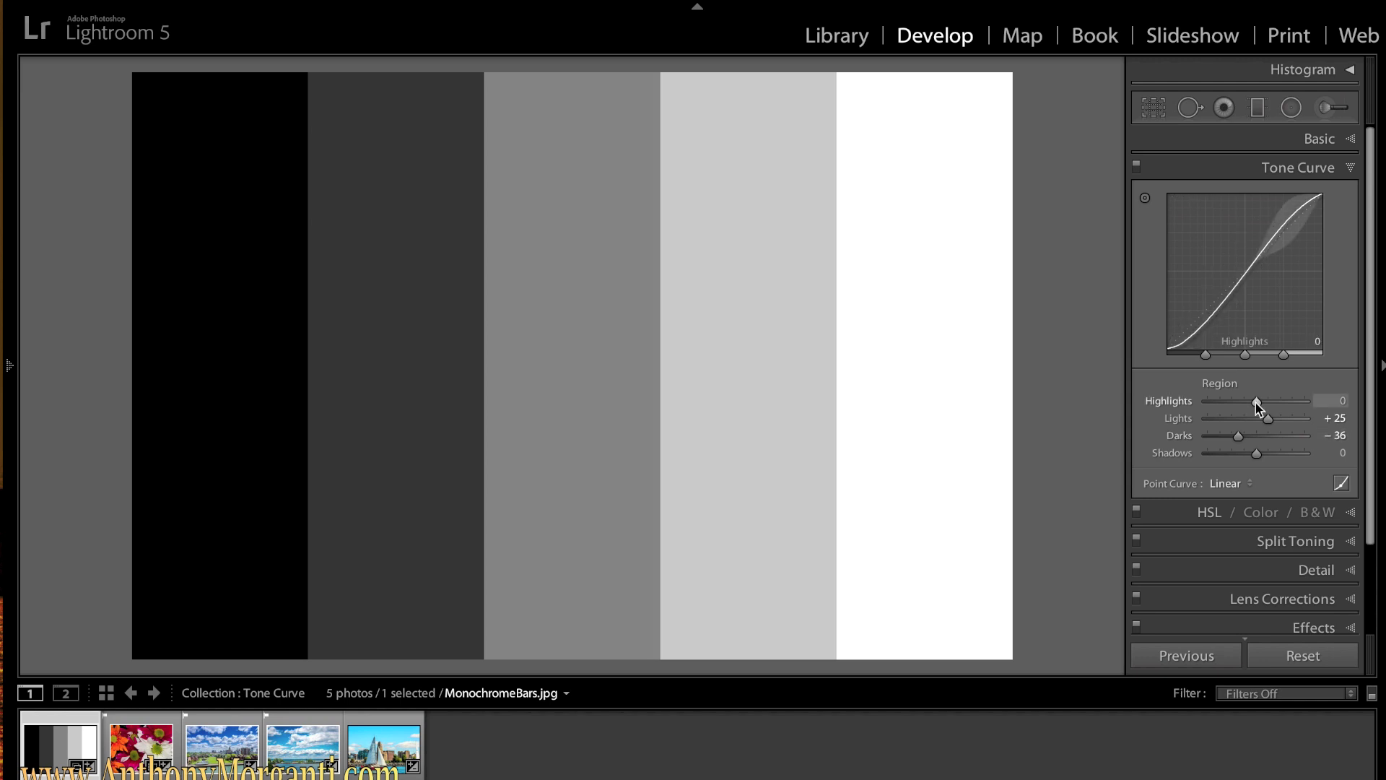
pyautogui.doubleClick(1269, 419)
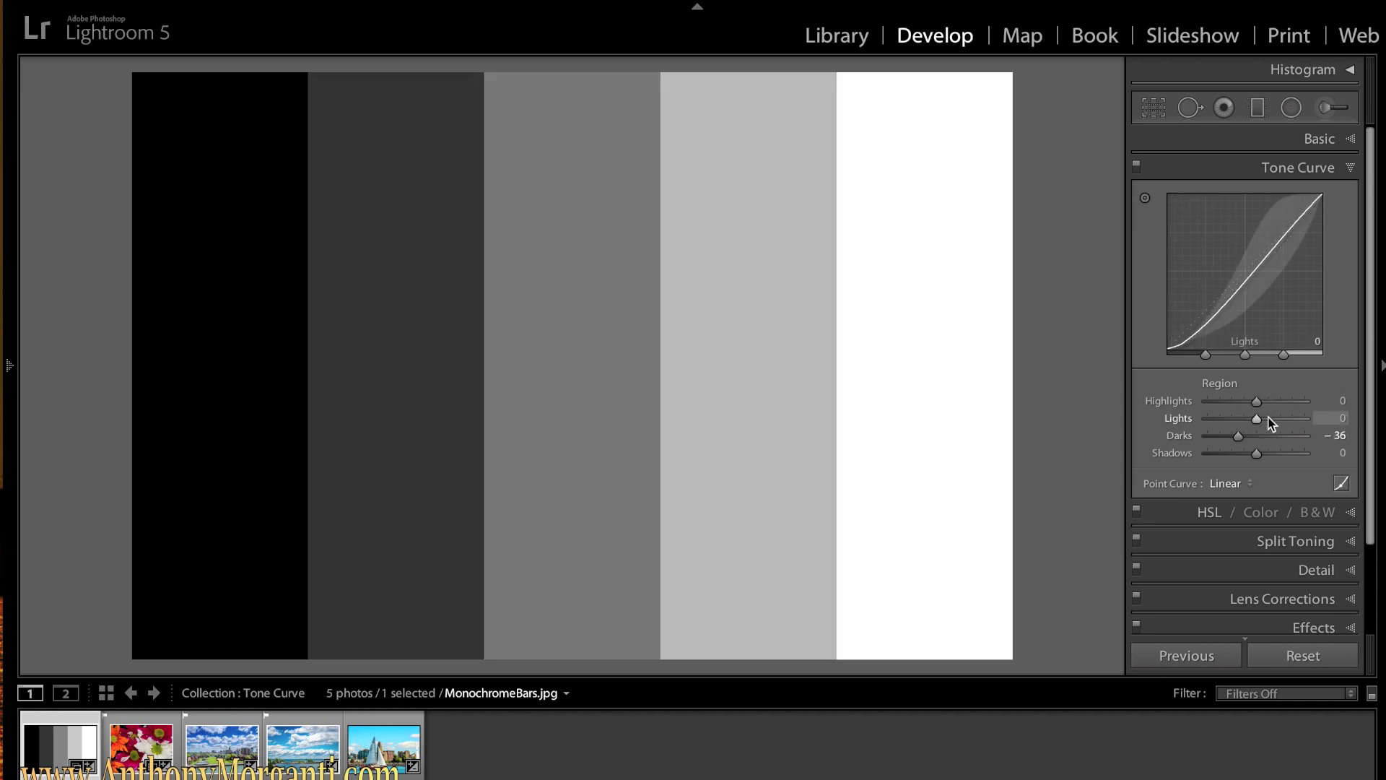
pyautogui.doubleClick(1238, 438)
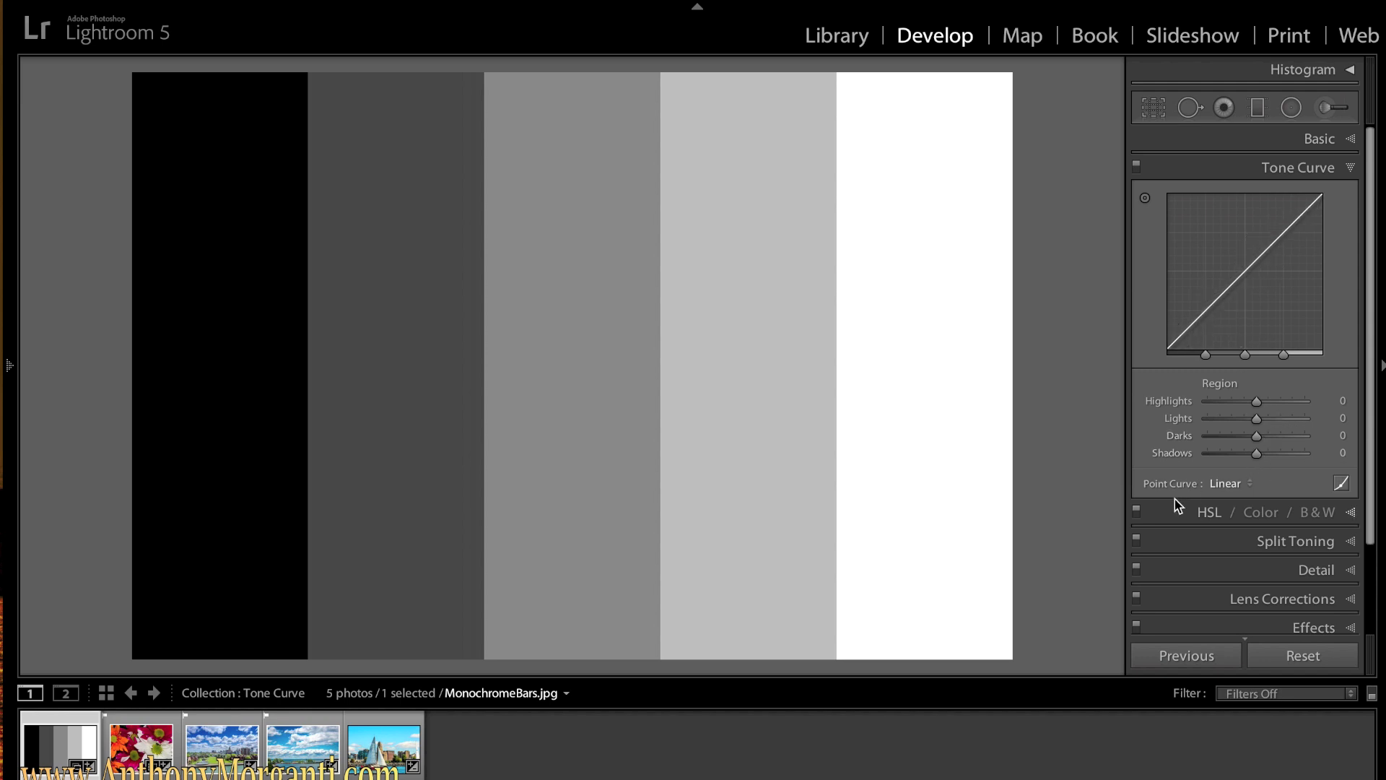
pyautogui.click(1248, 487)
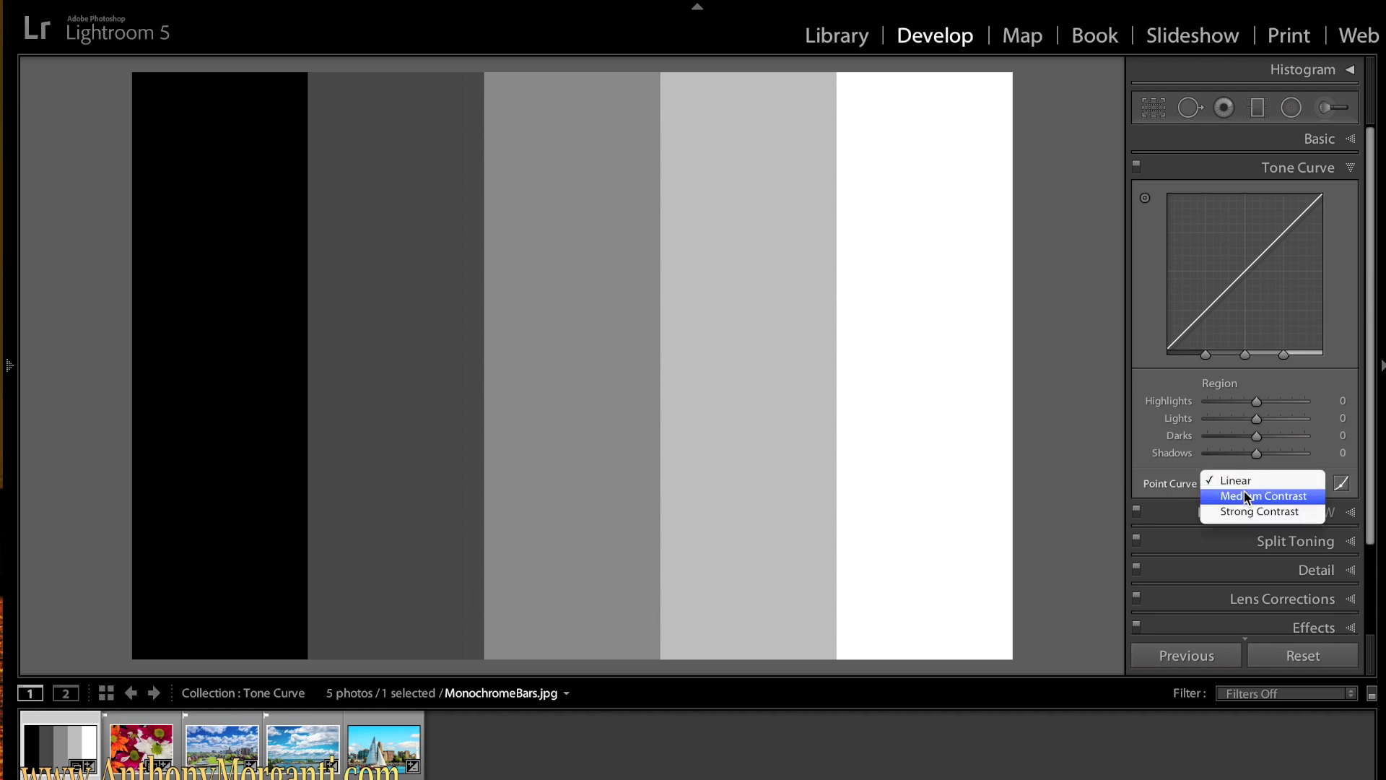
pyautogui.click(1248, 505)
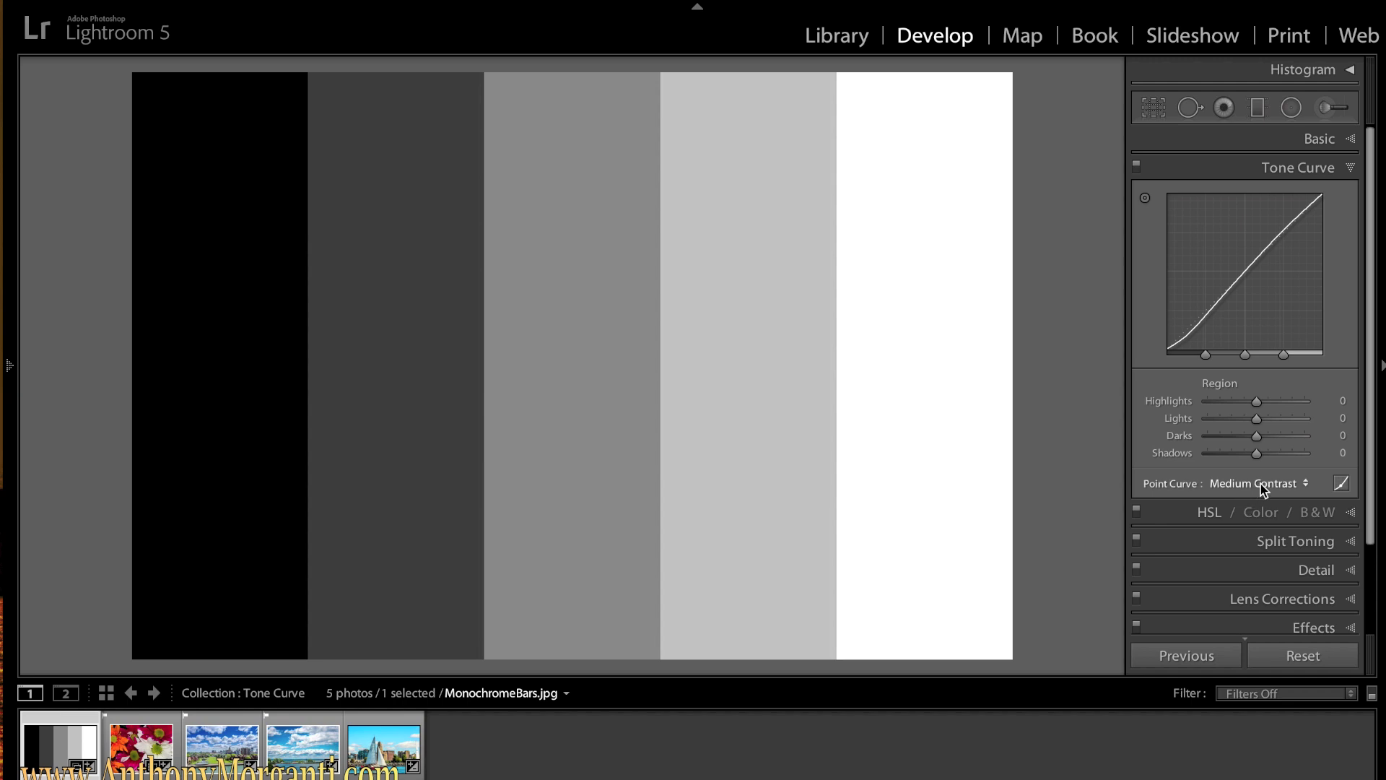
pyautogui.click(1261, 483)
pyautogui.click(1261, 496)
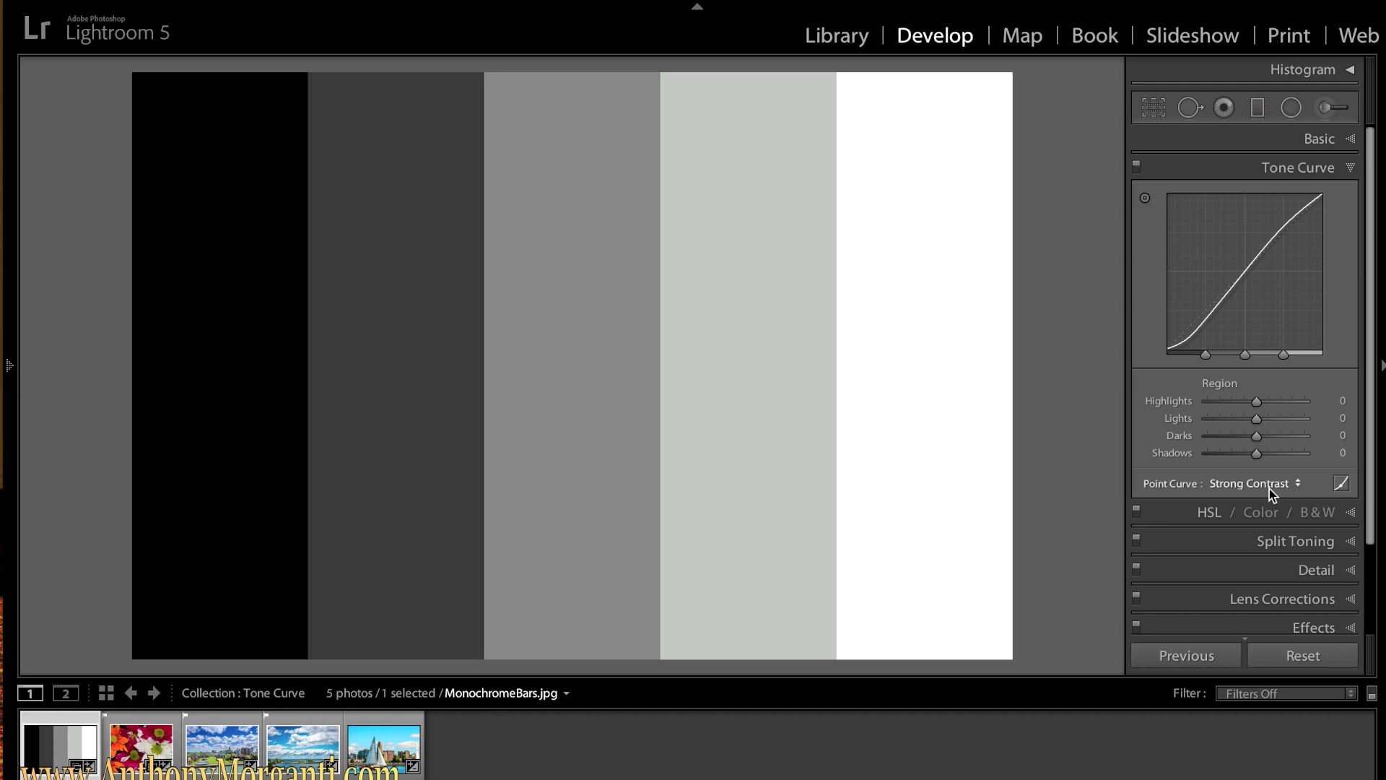
pyautogui.click(1272, 486)
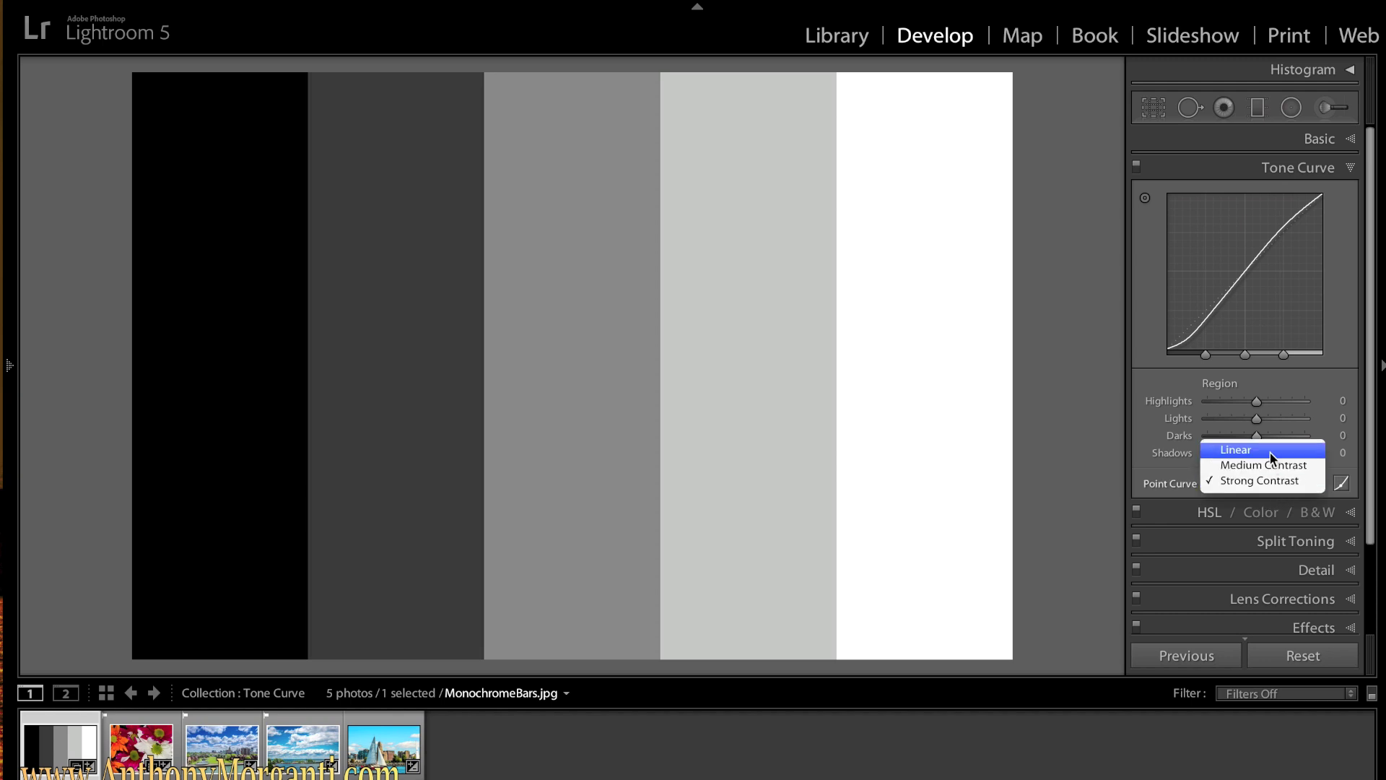
pyautogui.click(1271, 452)
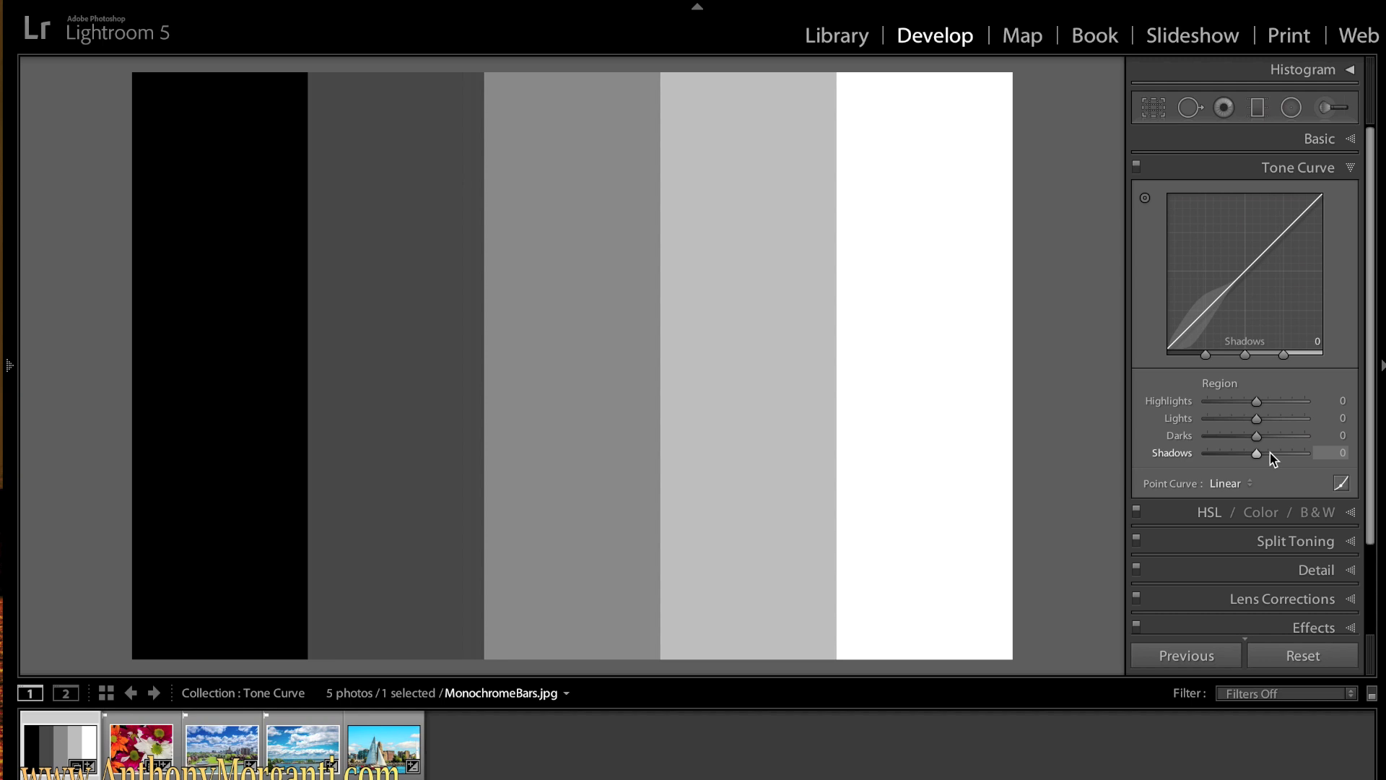
pyautogui.click(1341, 484)
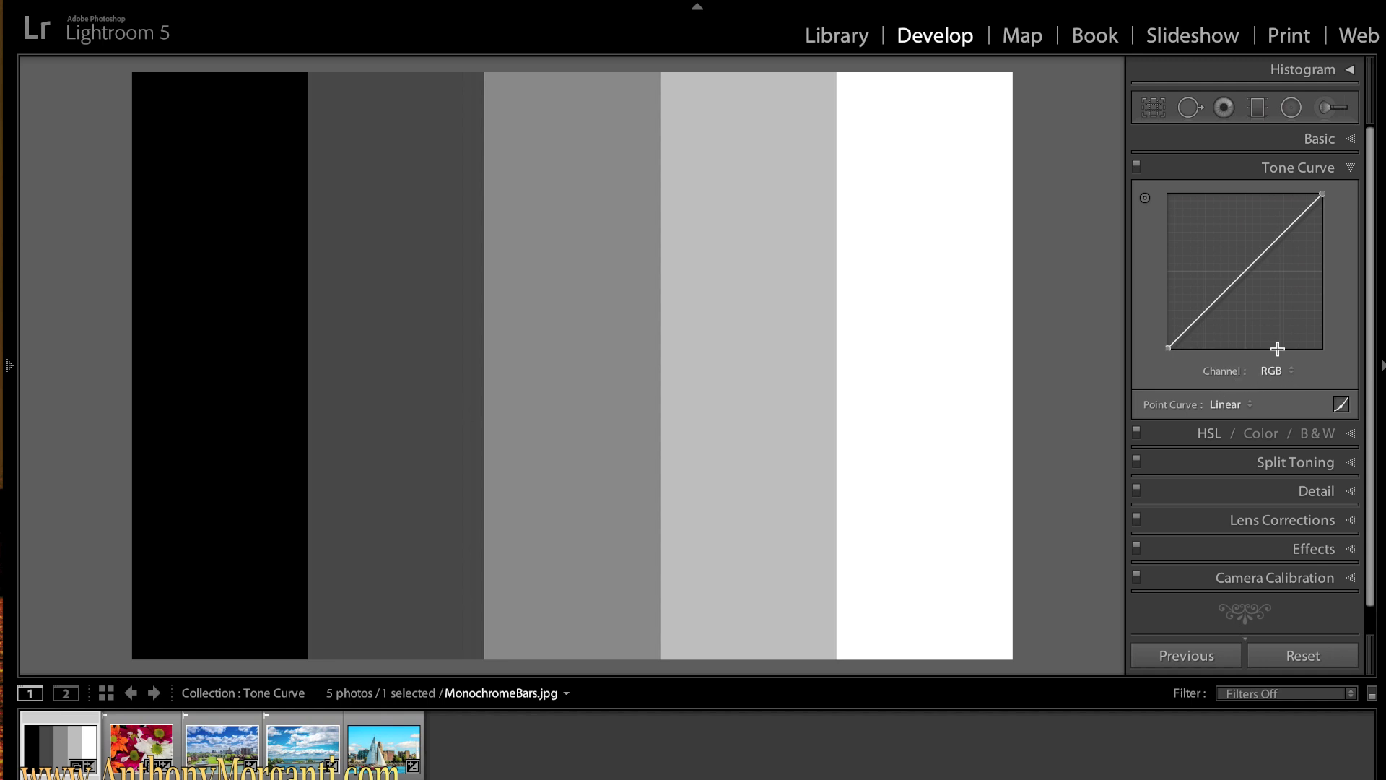
# Anchor four points on the straight RGB curve at shadows, darks, midtones and lights
pyautogui.click(1193, 322)
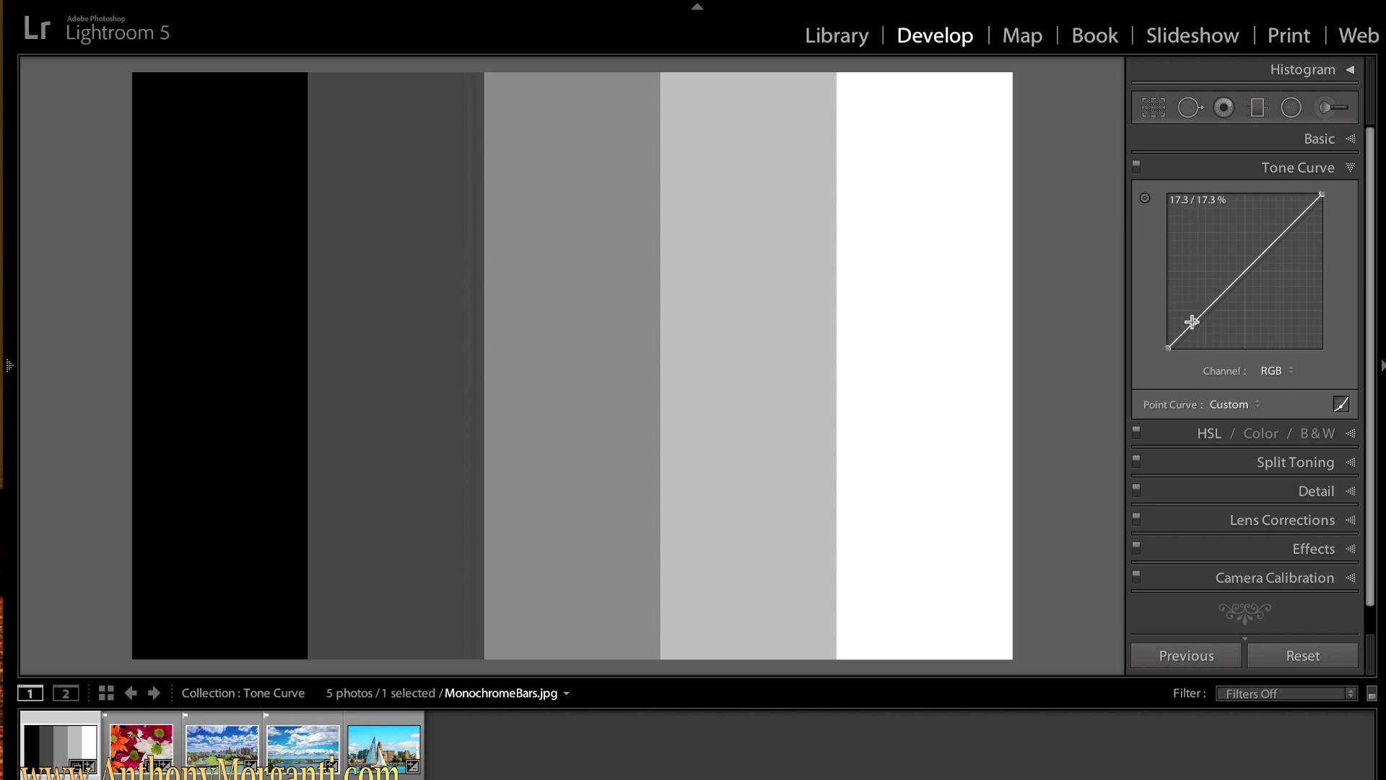
pyautogui.click(1229, 288)
pyautogui.click(1261, 256)
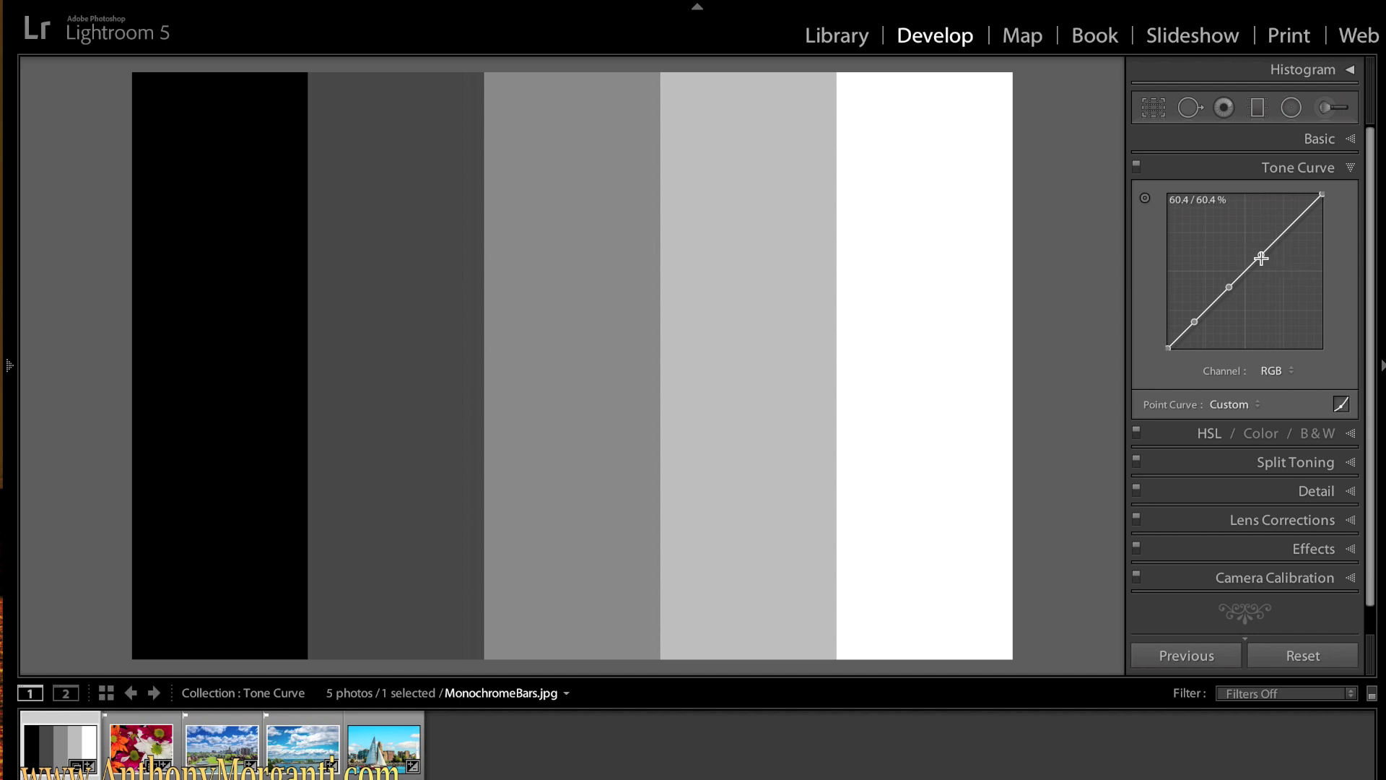
pyautogui.click(1295, 220)
# Test raising the lower point to lighten the dark-grey bar, then drag bent points off the graph
pyautogui.click(1213, 303)
pyautogui.moveTo(1213, 303); pyautogui.dragTo(1201, 283)
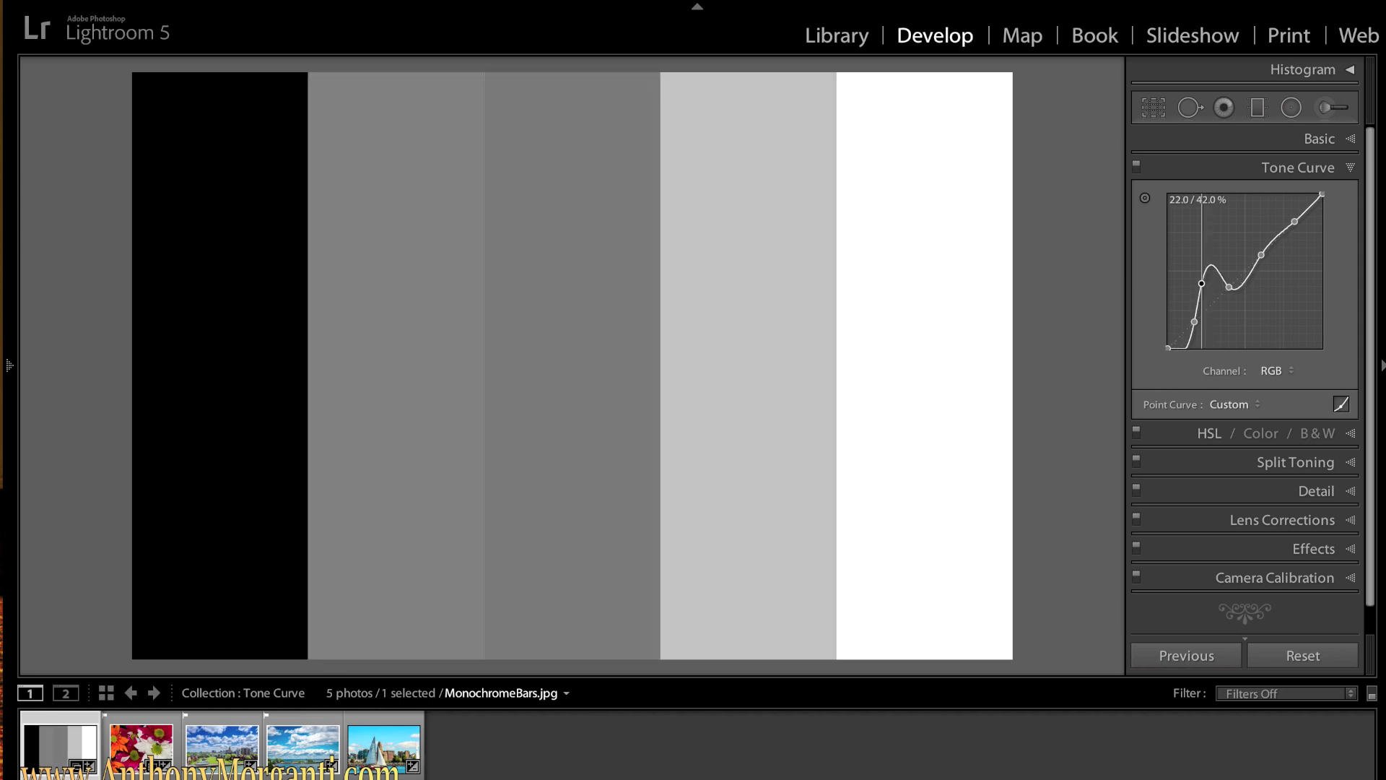
pyautogui.moveTo(1202, 283)
pyautogui.mouseDown()
pyautogui.moveTo(1223, 318)
pyautogui.moveTo(1204, 287)
pyautogui.moveTo(1216, 297)
pyautogui.mouseUp()
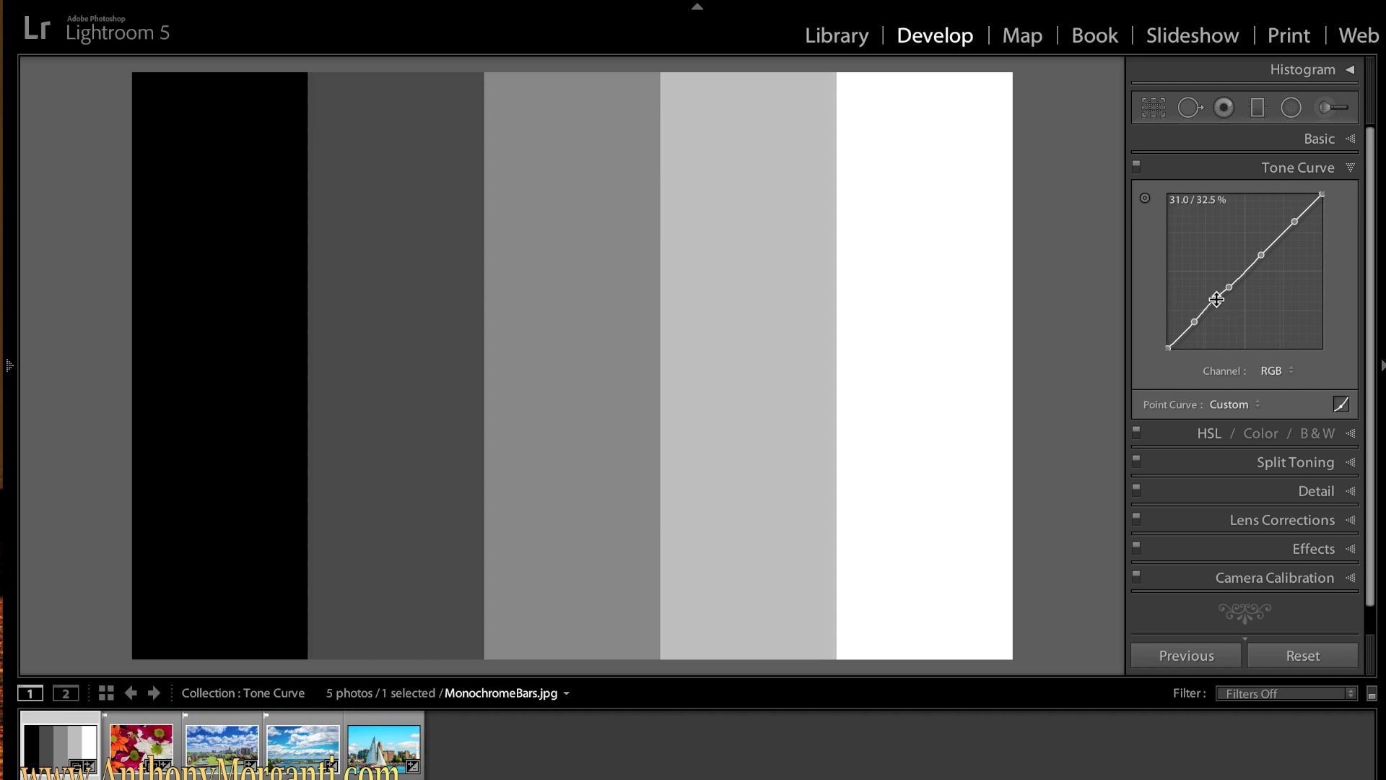
pyautogui.moveTo(1216, 299); pyautogui.dragTo(1028, 331)
pyautogui.moveTo(1247, 268); pyautogui.dragTo(1109, 212)
# Switch to the Red channel curve and anchor four points along it
pyautogui.click(1292, 374)
pyautogui.click(1289, 380)
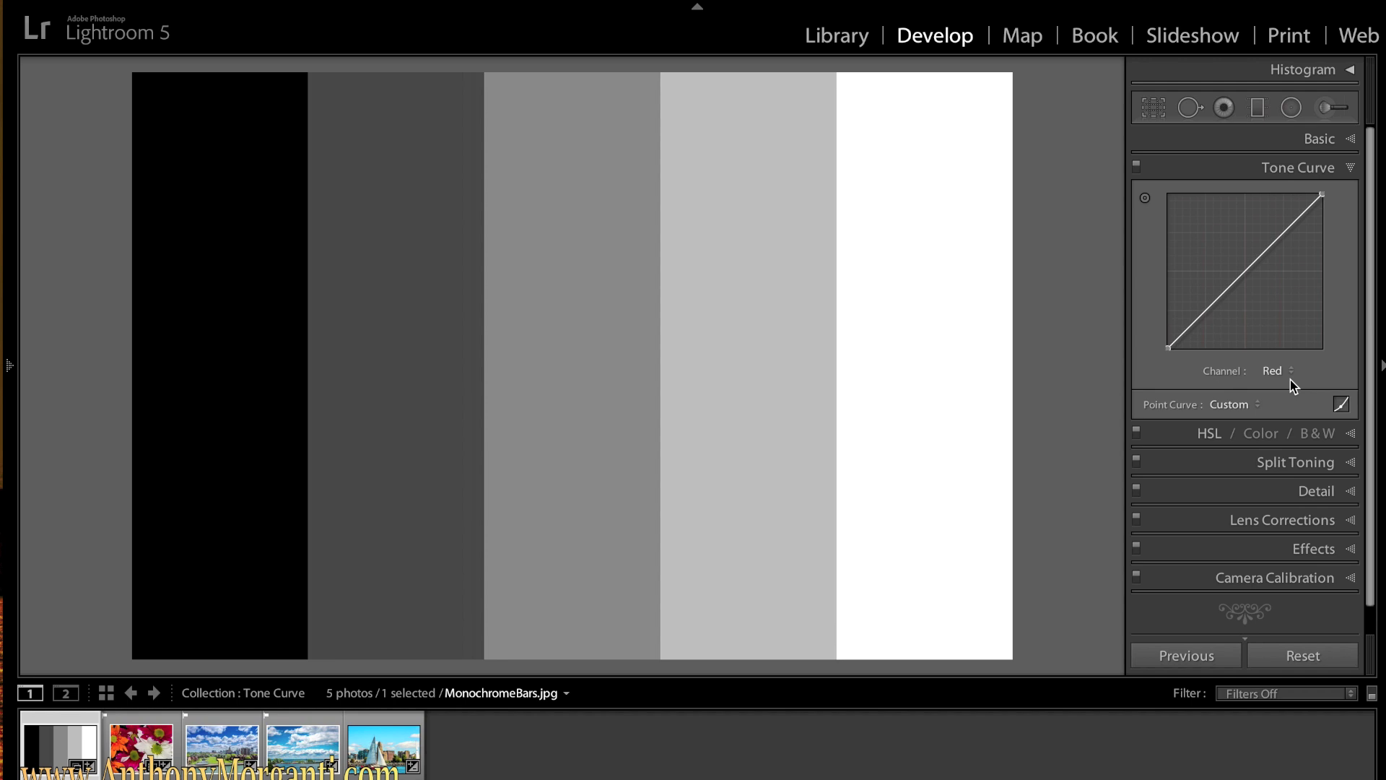
pyautogui.click(1198, 319)
pyautogui.click(1230, 287)
pyautogui.click(1268, 250)
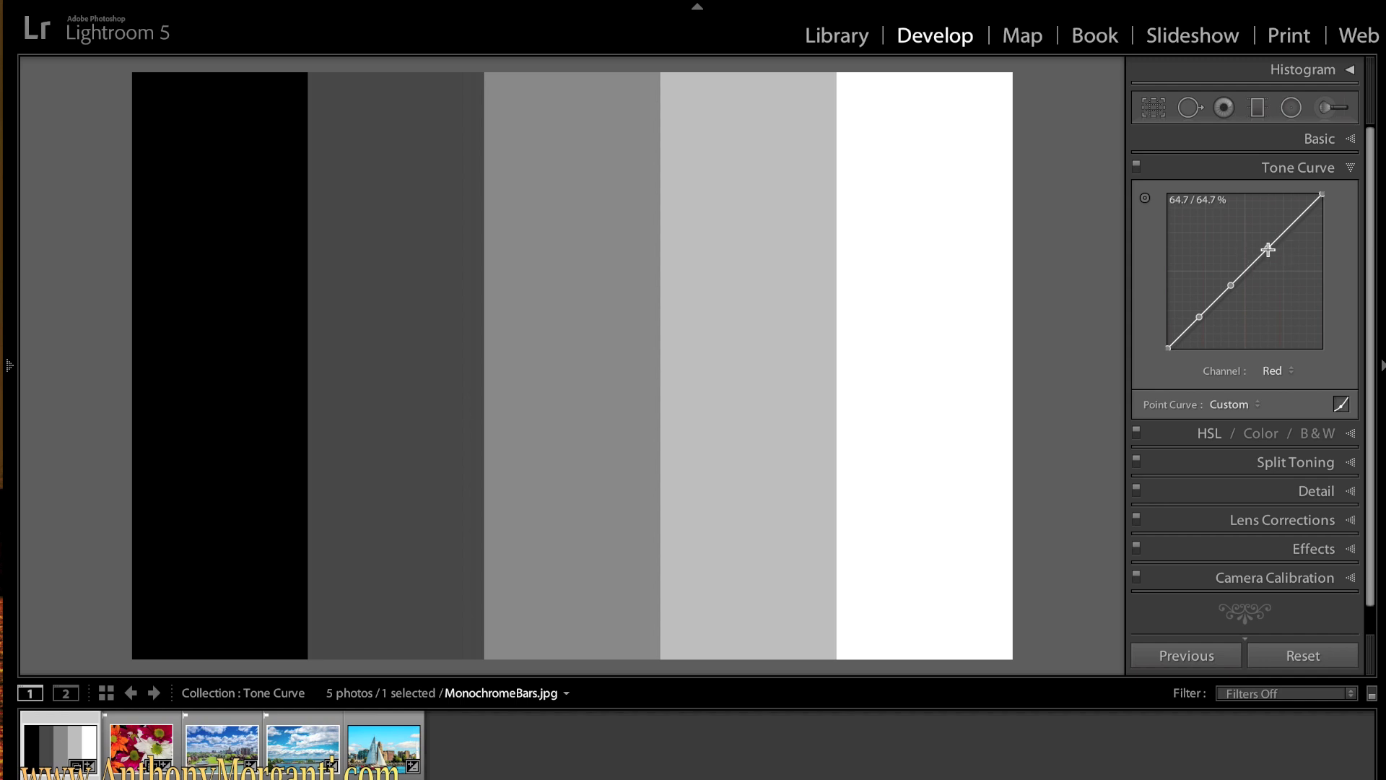
pyautogui.click(1298, 217)
# Bend the Red dark point to test colour casts, return it near the diagonal, and drag the upper point off
pyautogui.moveTo(1215, 299); pyautogui.dragTo(1206, 283)
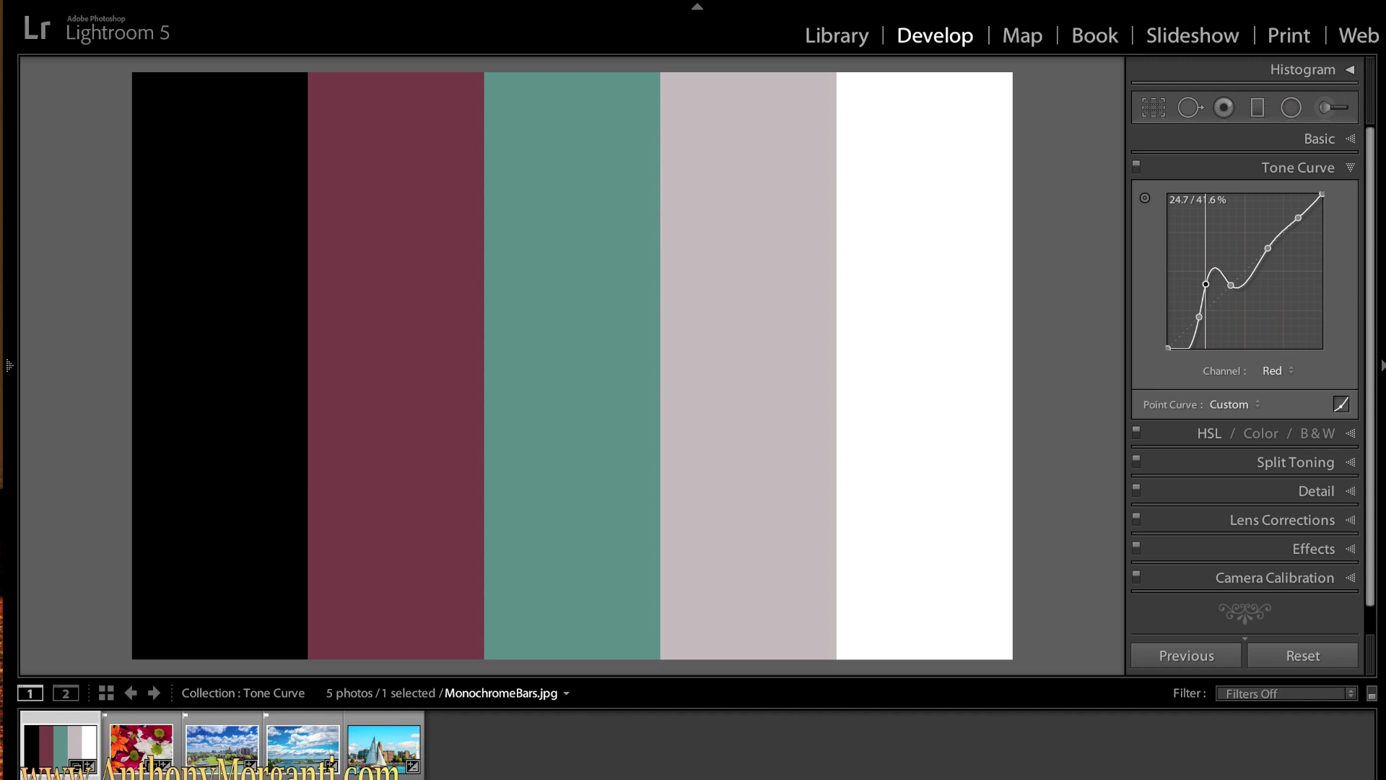
pyautogui.moveTo(1205, 284); pyautogui.dragTo(1221, 306)
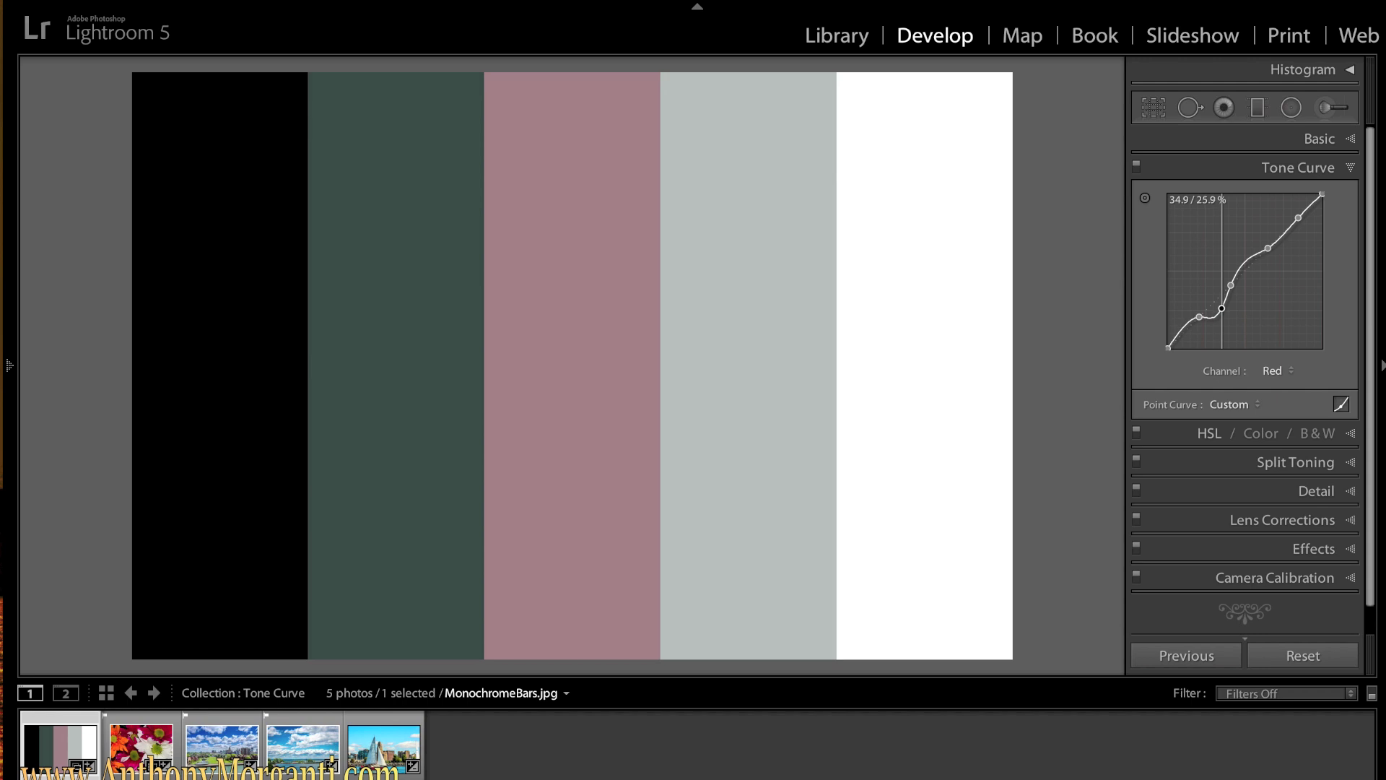
pyautogui.moveTo(1222, 308); pyautogui.dragTo(1207, 290)
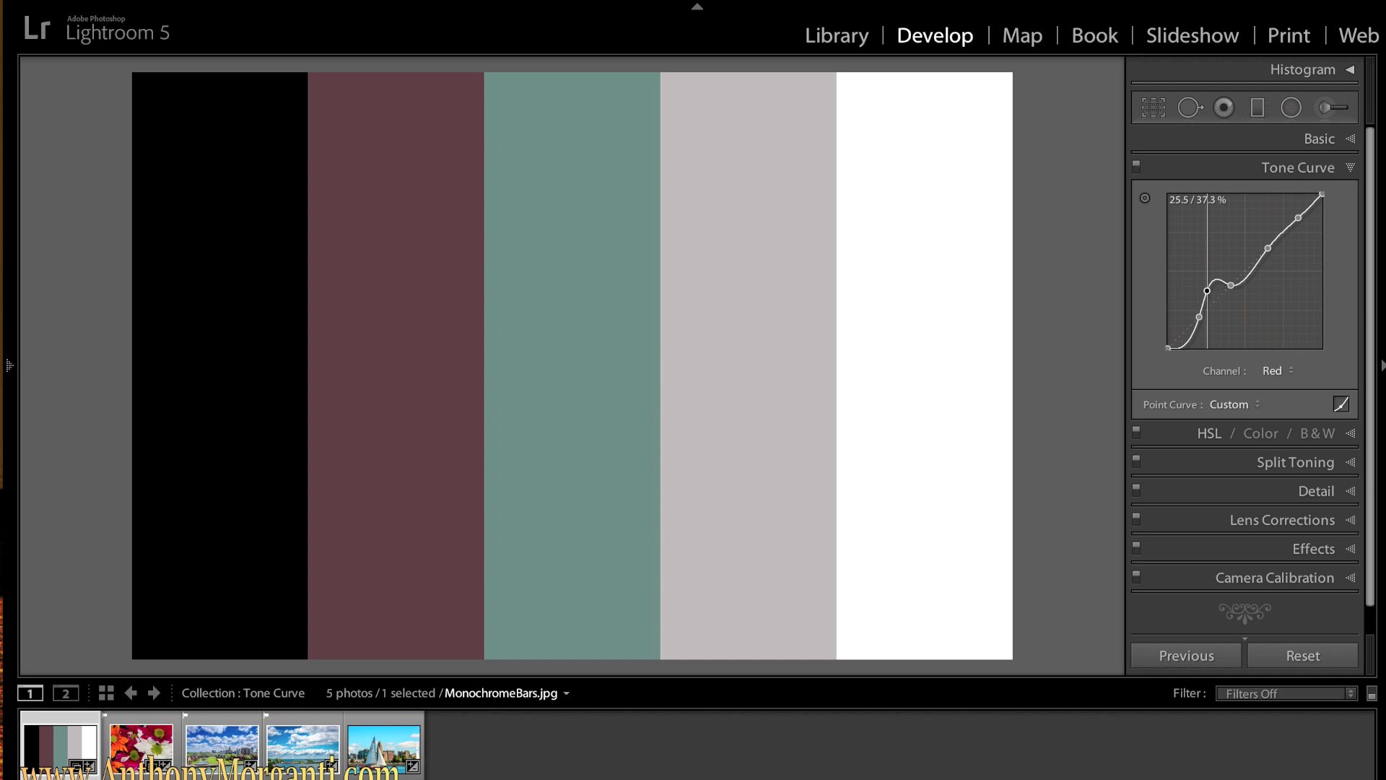
pyautogui.moveTo(1208, 290)
pyautogui.mouseDown()
pyautogui.moveTo(1222, 309)
pyautogui.moveTo(1213, 301)
pyautogui.mouseUp()
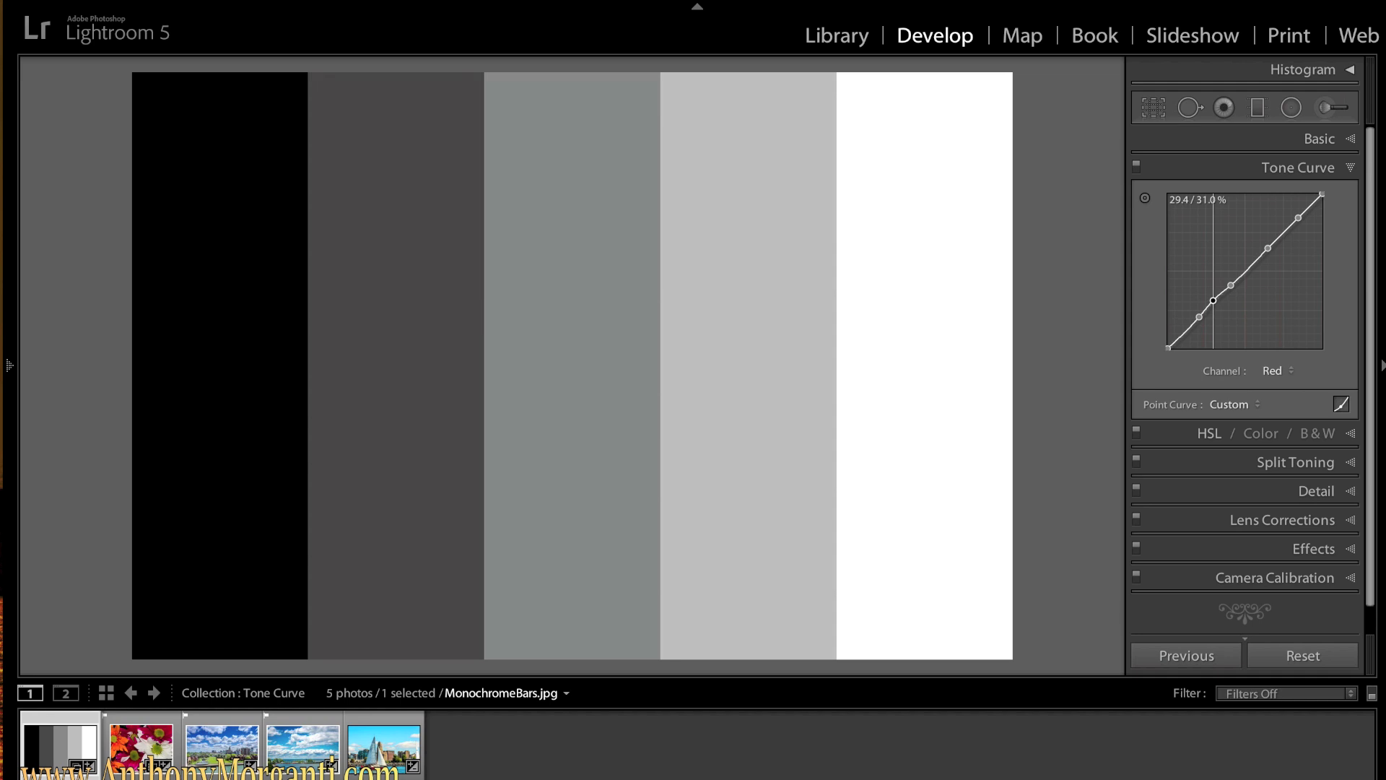
pyautogui.moveTo(1213, 300)
pyautogui.mouseDown()
pyautogui.moveTo(1207, 281)
pyautogui.moveTo(1219, 294)
pyautogui.mouseUp()
pyautogui.moveTo(1287, 231); pyautogui.dragTo(1029, 274)
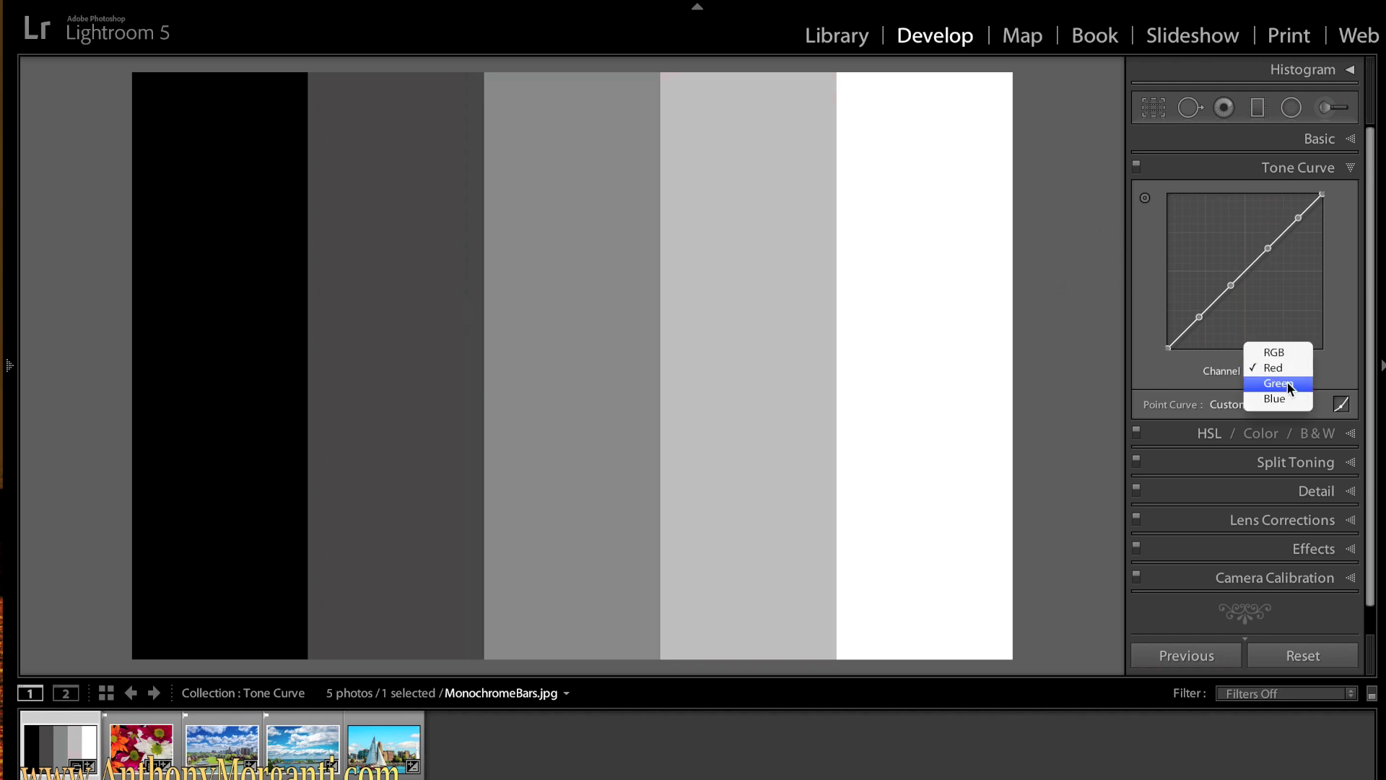
# Anchor four points on the Green curve and bend its darks and lights to tint the bars purple, green and pink
pyautogui.click(1288, 382)
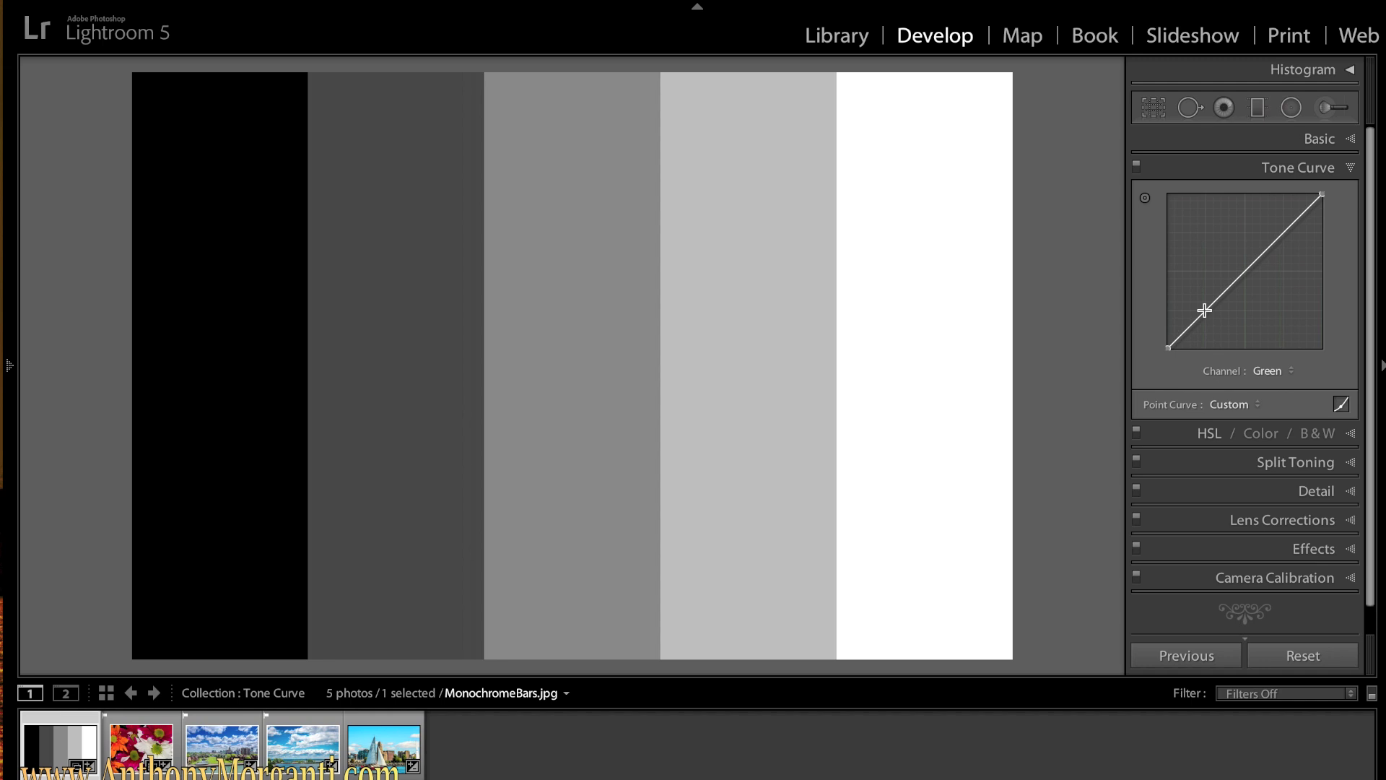
pyautogui.click(1191, 326)
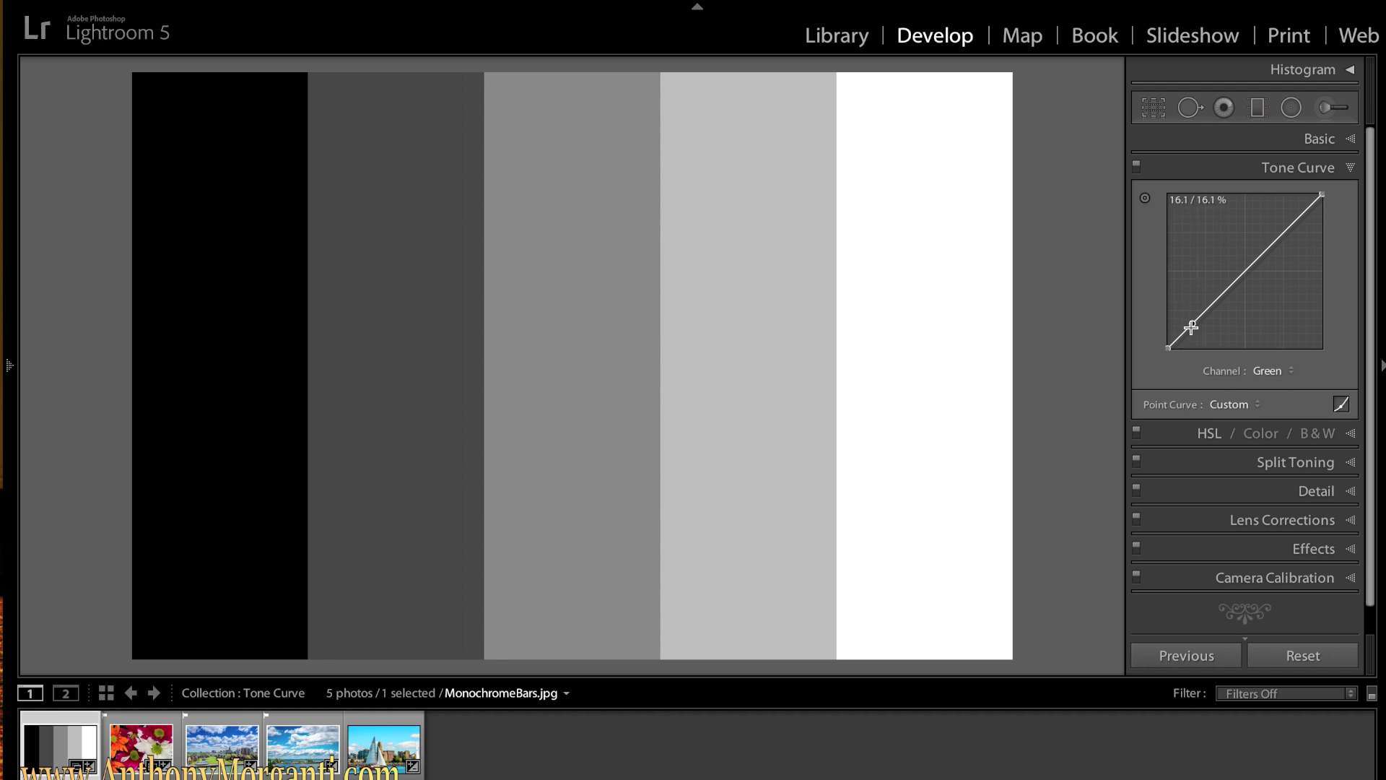
pyautogui.click(1224, 292)
pyautogui.click(1260, 255)
pyautogui.click(1298, 217)
pyautogui.moveTo(1208, 310)
pyautogui.mouseDown()
pyautogui.moveTo(1203, 296)
pyautogui.moveTo(1217, 318)
pyautogui.mouseUp()
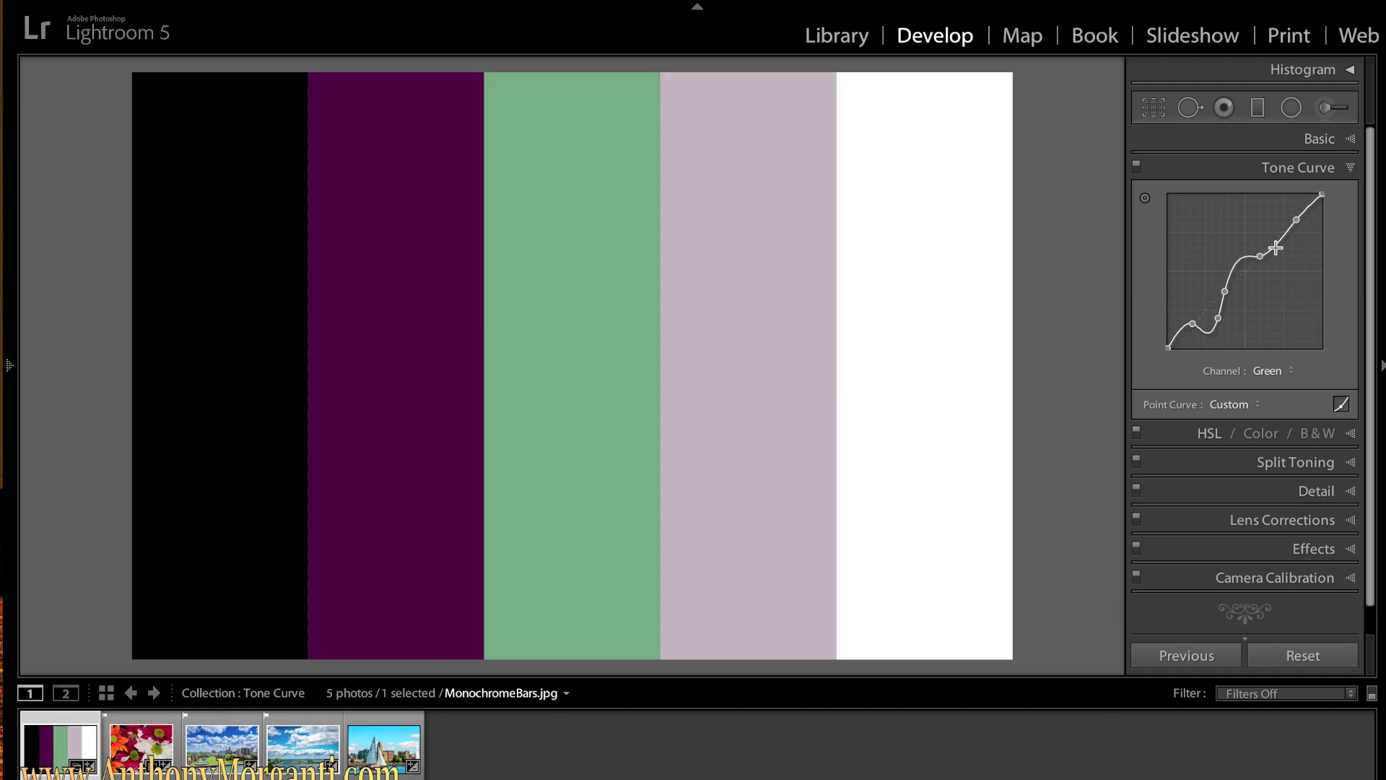
pyautogui.moveTo(1280, 240)
pyautogui.mouseDown()
pyautogui.moveTo(1271, 226)
pyautogui.moveTo(1288, 247)
pyautogui.mouseUp()
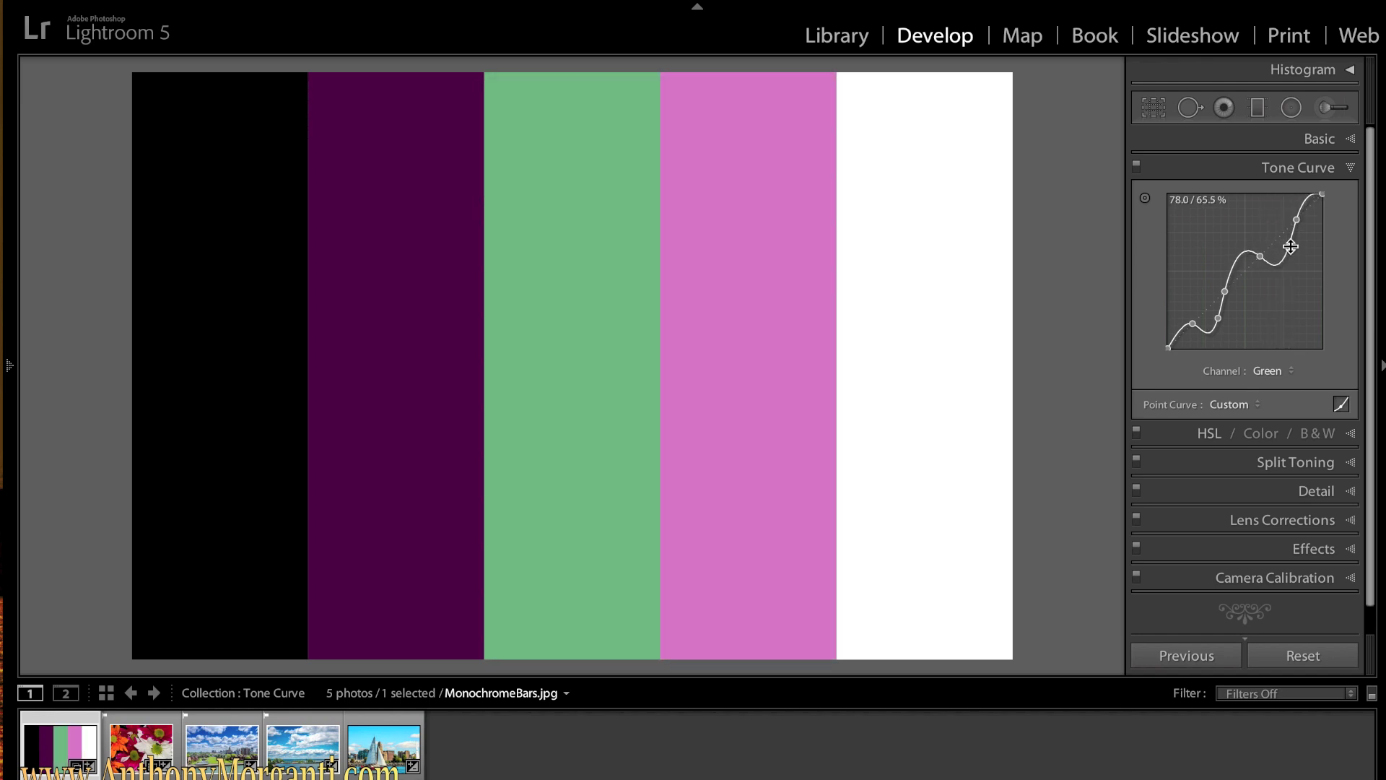
# Anchor points on the Blue channel curve and nudge its darks, then load _DSC1236.NEF from the filmstrip
pyautogui.click(1283, 371)
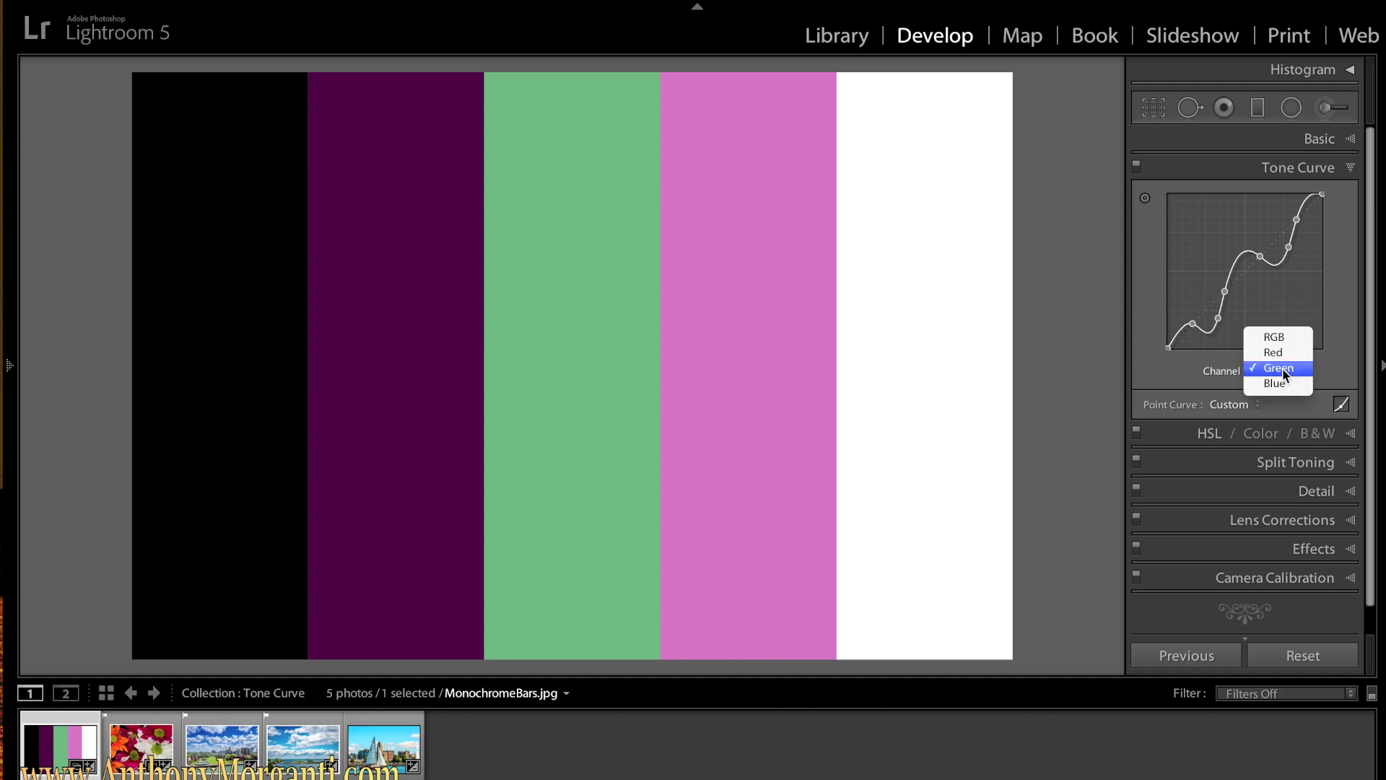
pyautogui.click(1284, 385)
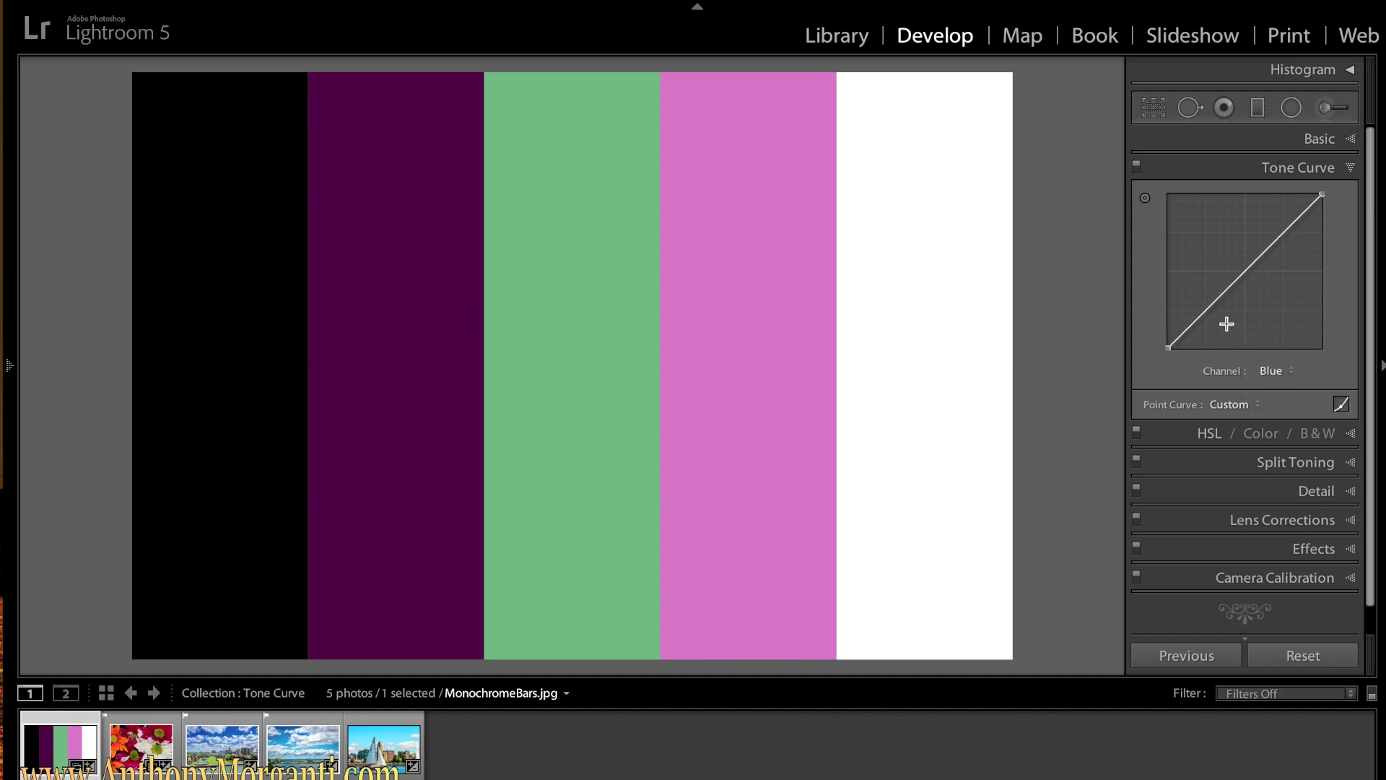
pyautogui.click(1190, 325)
pyautogui.click(1230, 288)
pyautogui.click(1276, 238)
pyautogui.click(1301, 215)
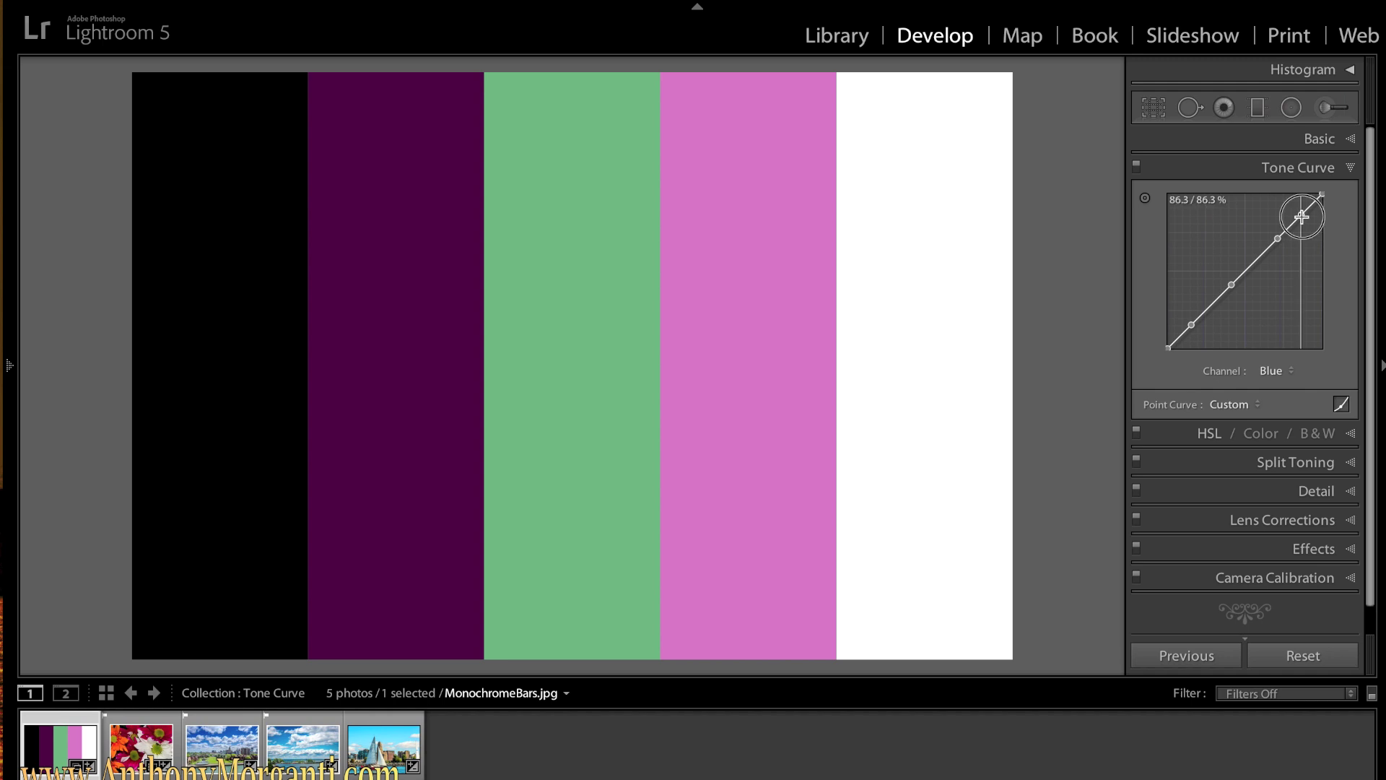
pyautogui.moveTo(1217, 302)
pyautogui.mouseDown()
pyautogui.moveTo(1209, 286)
pyautogui.moveTo(1211, 305)
pyautogui.mouseUp()
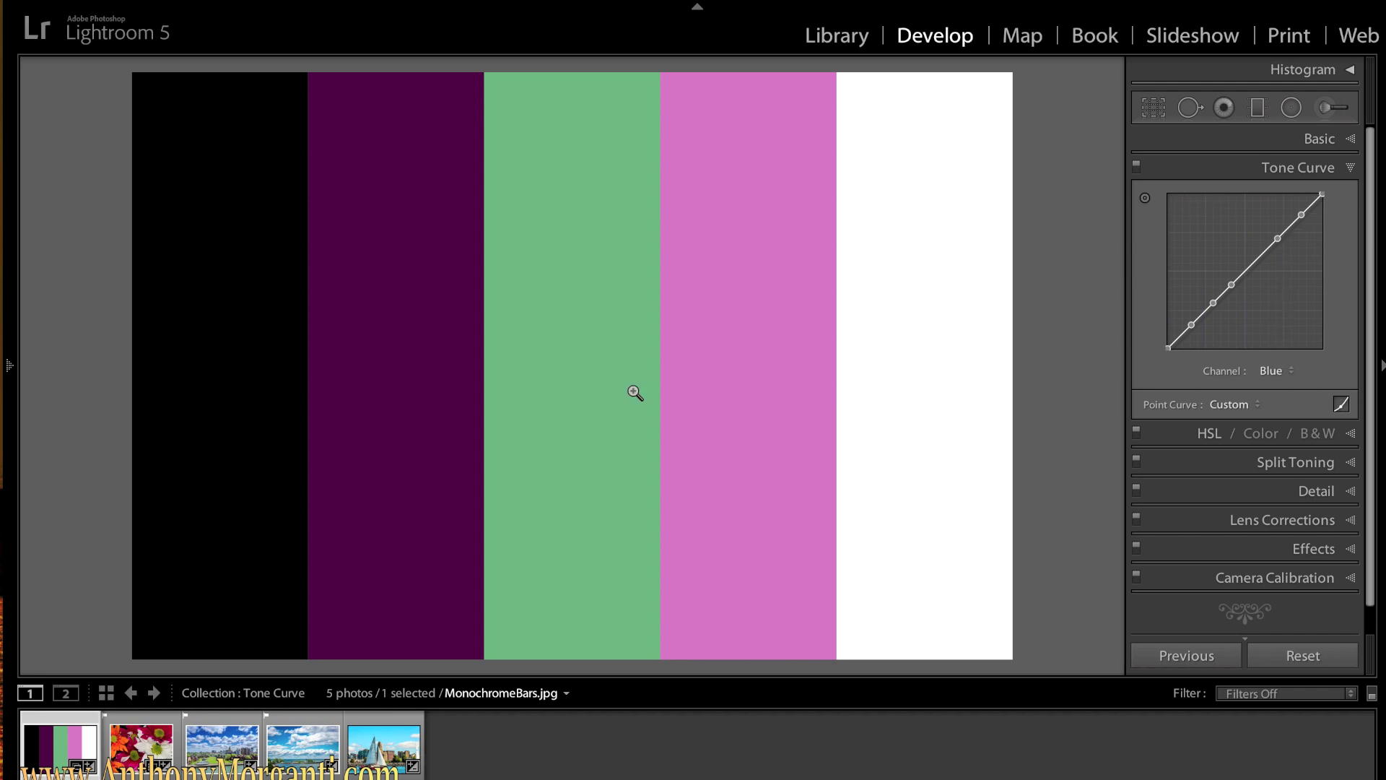
pyautogui.click(142, 740)
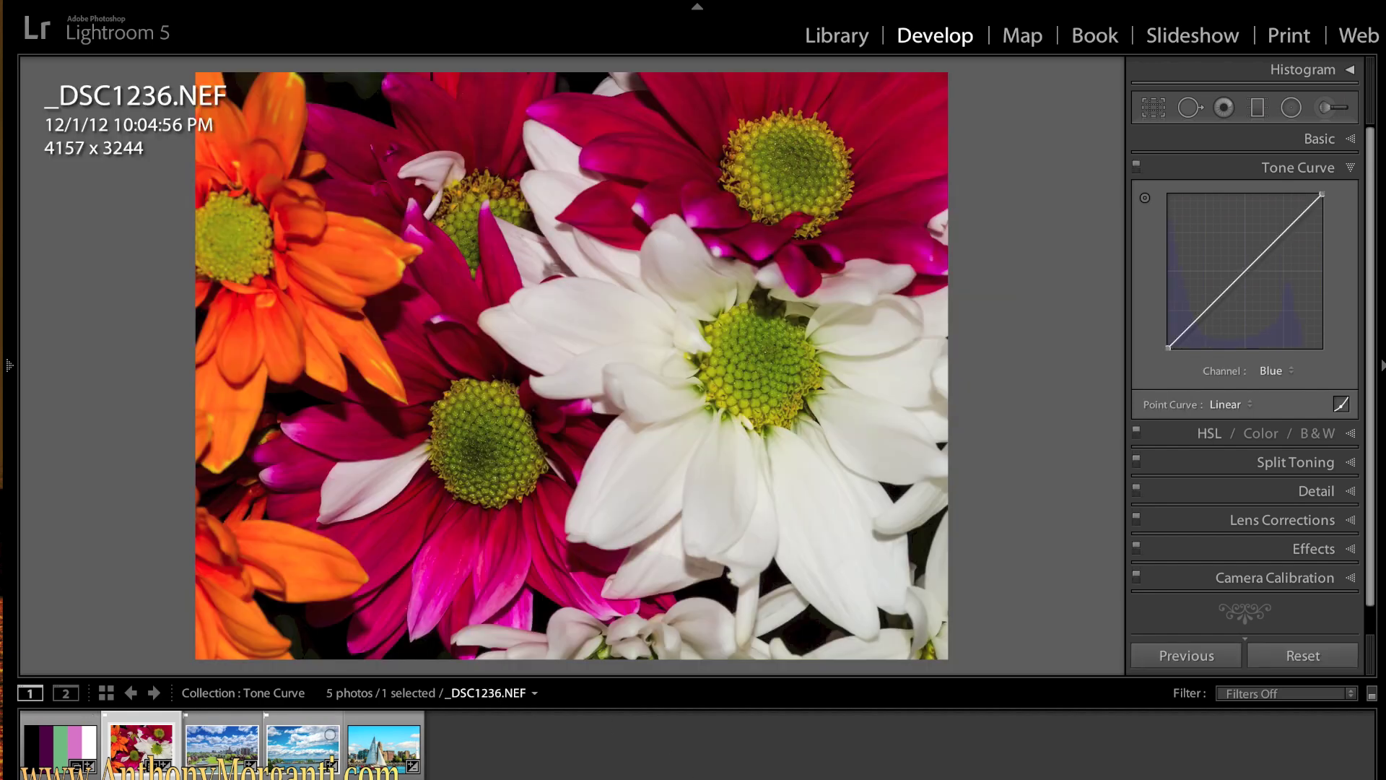
# Hide the filmstrip, set the curve channel to RGB, and show the Highlights, Lights, Darks and Shadows sliders
pyautogui.click(697, 776)
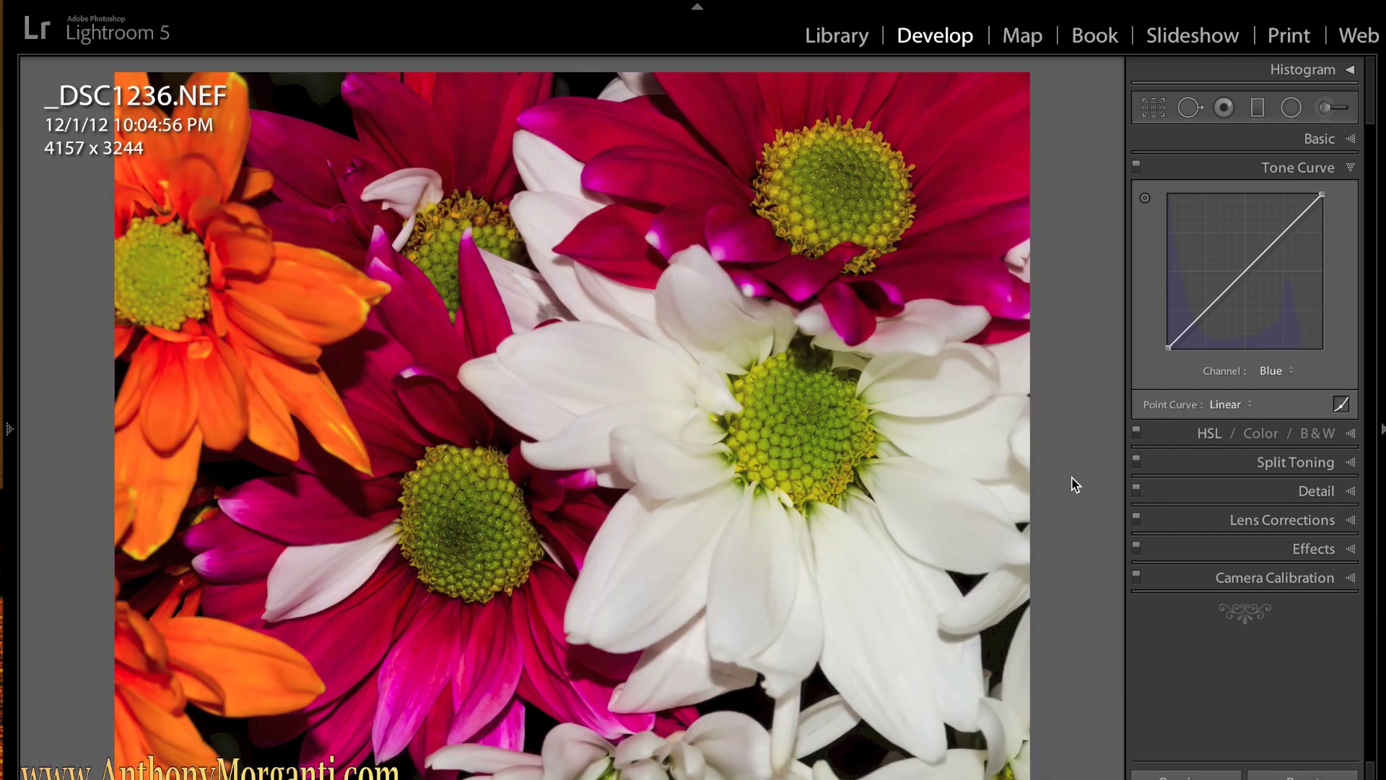
pyautogui.click(1289, 370)
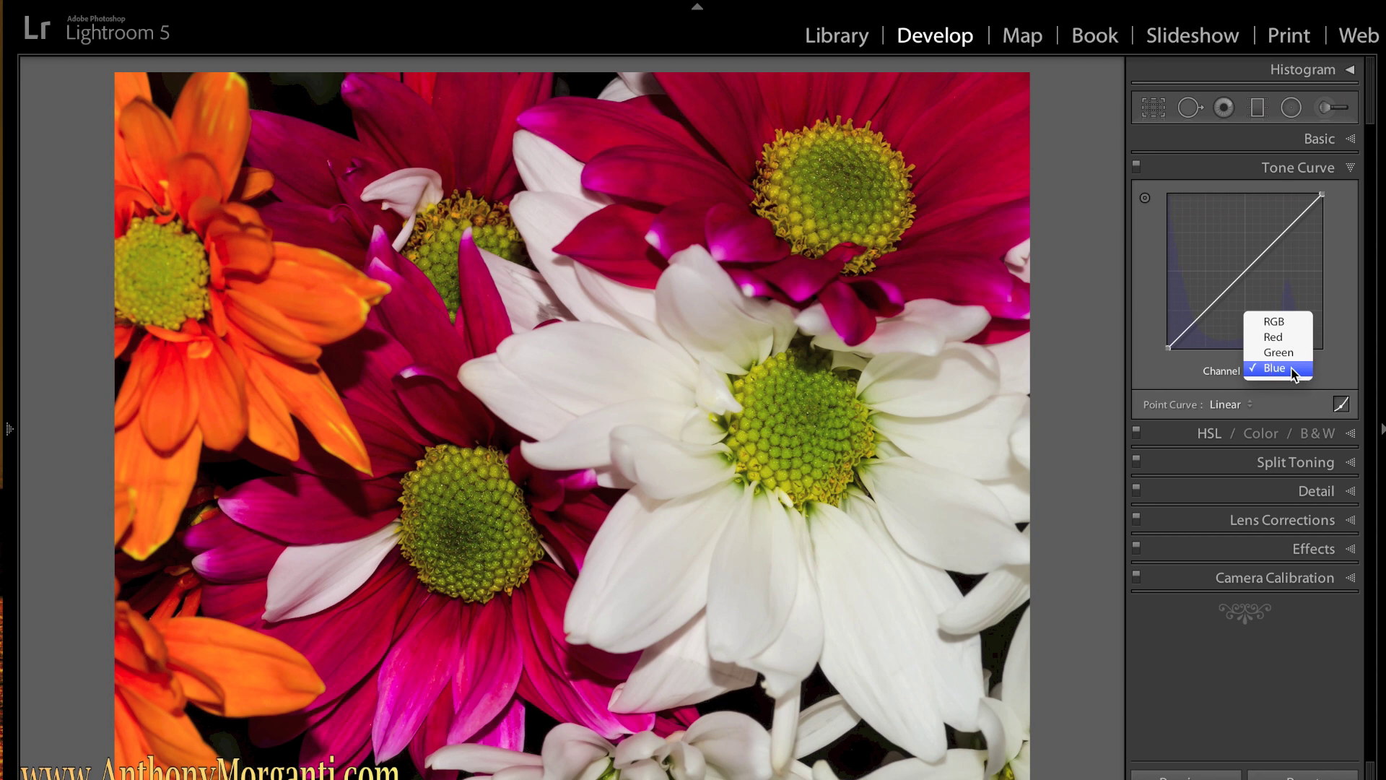
pyautogui.click(1274, 321)
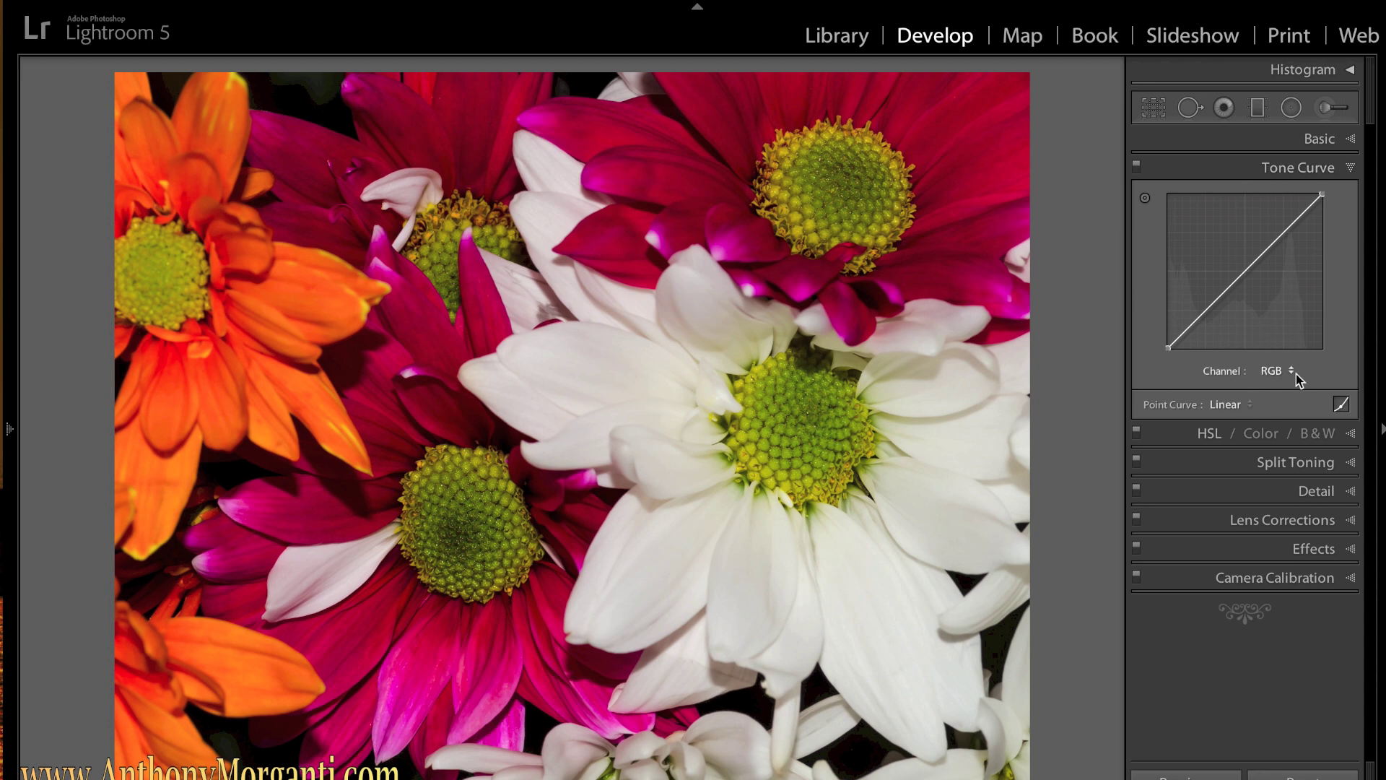
pyautogui.click(1342, 404)
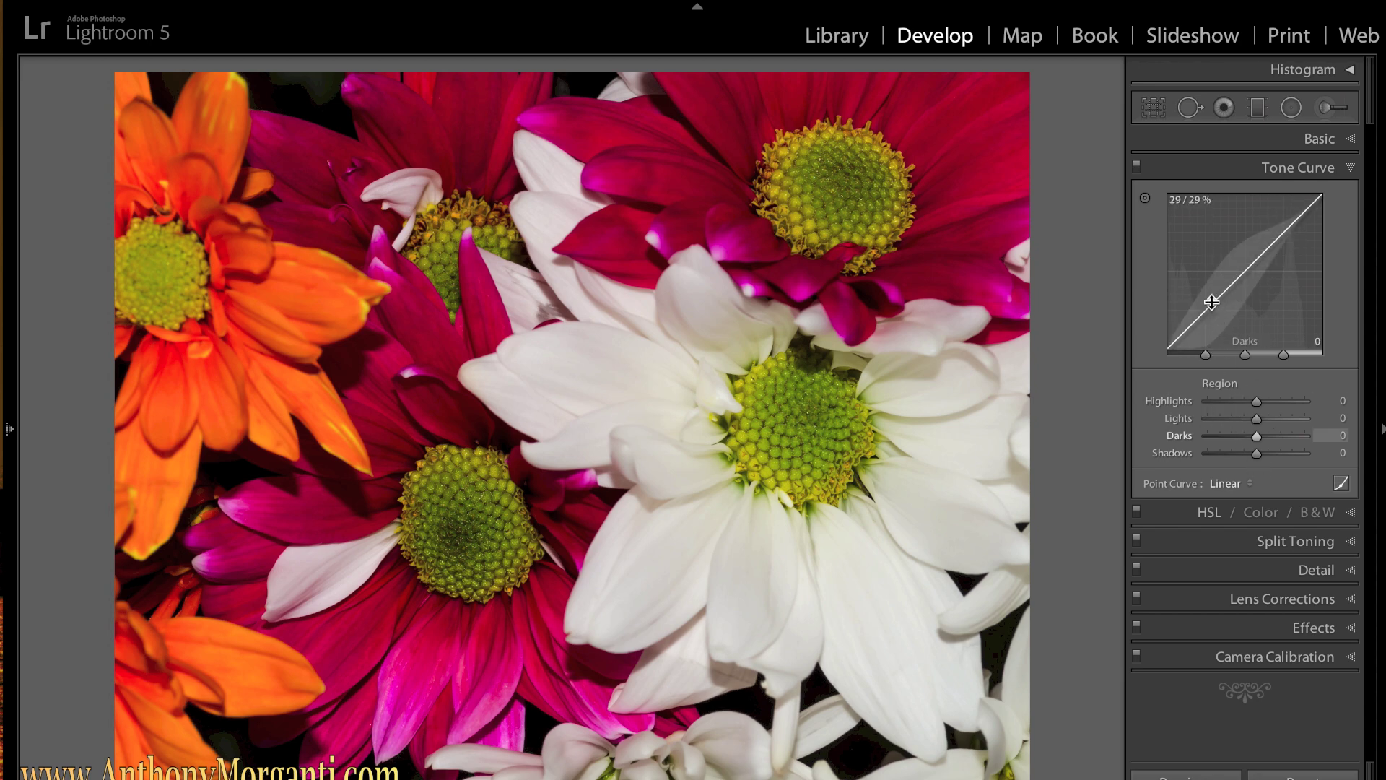
# Pull Darks down to -9 and Lights up to +13, then return to point-curve editing
pyautogui.moveTo(1207, 310); pyautogui.dragTo(1207, 318)
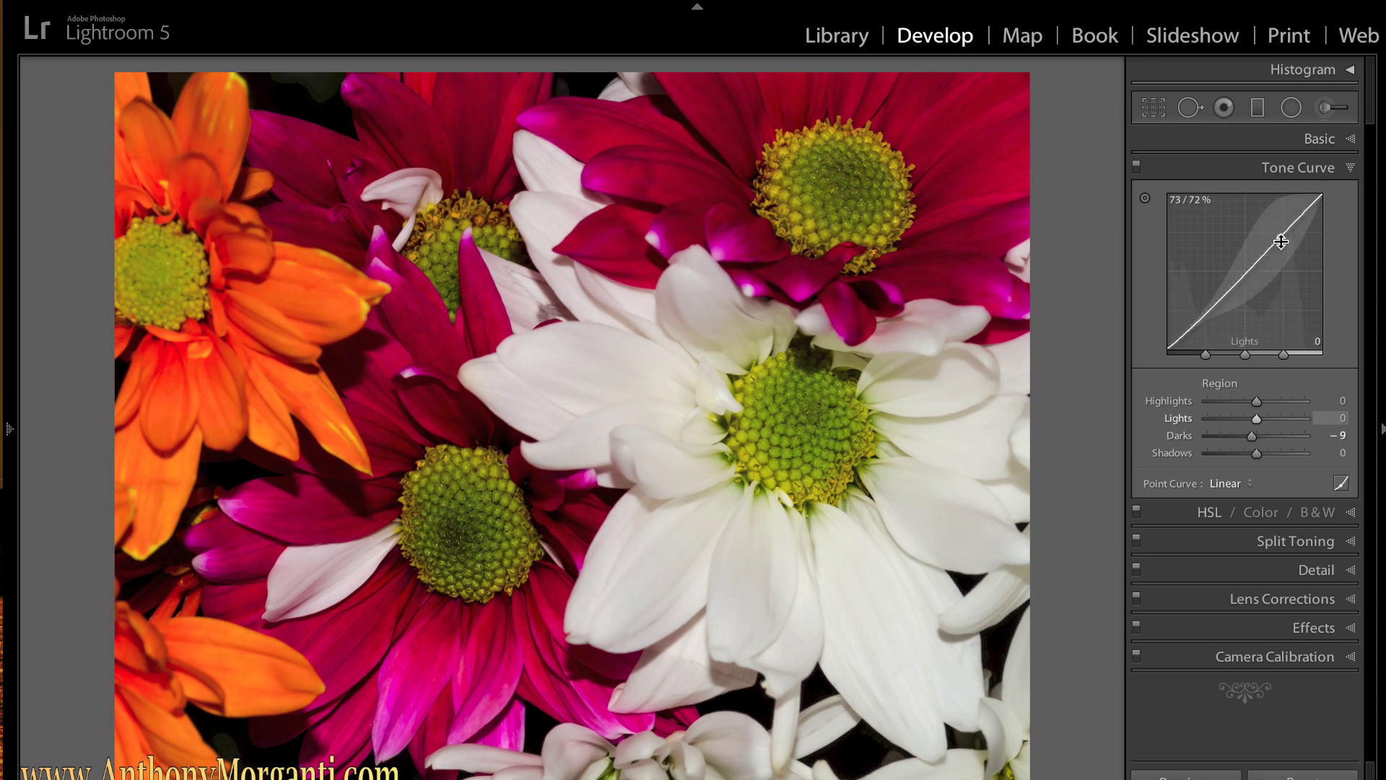
pyautogui.moveTo(1281, 238); pyautogui.dragTo(1282, 228)
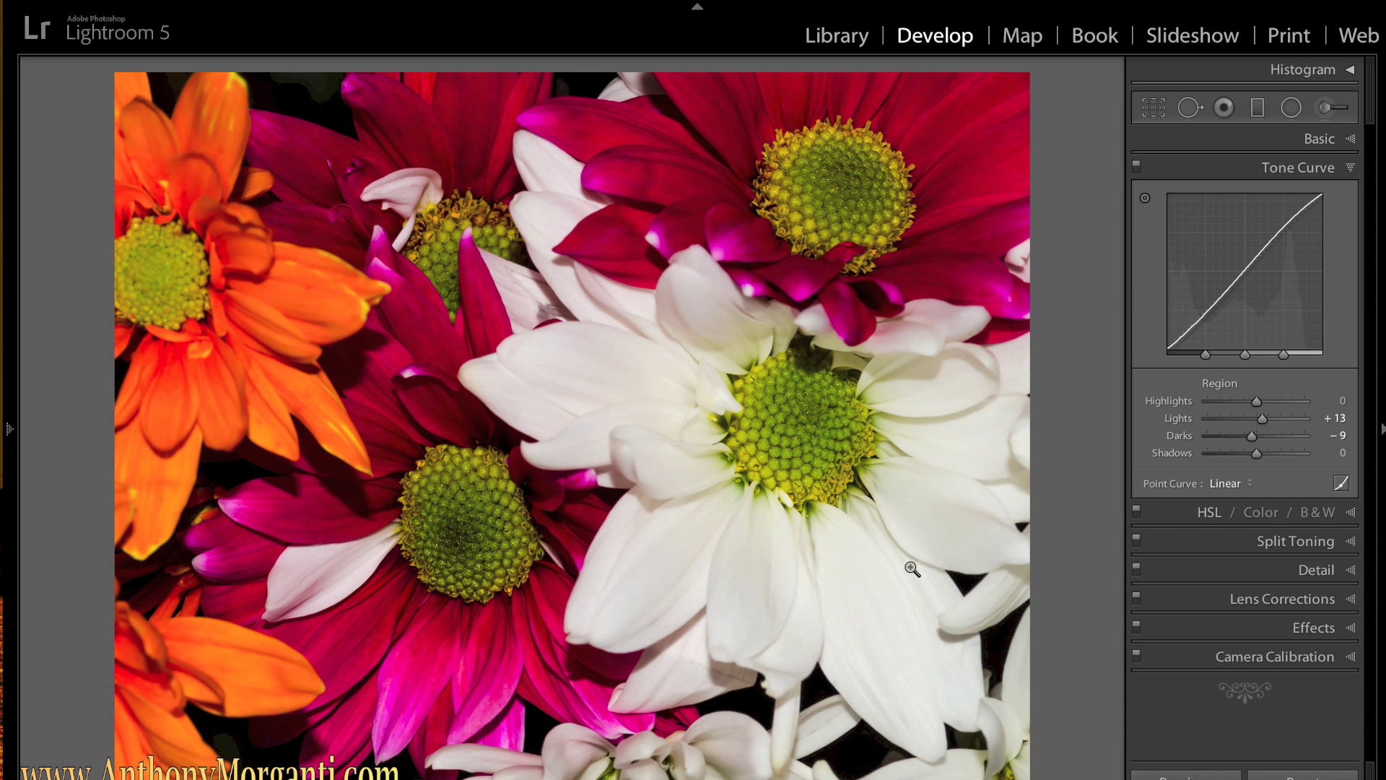
pyautogui.click(1341, 484)
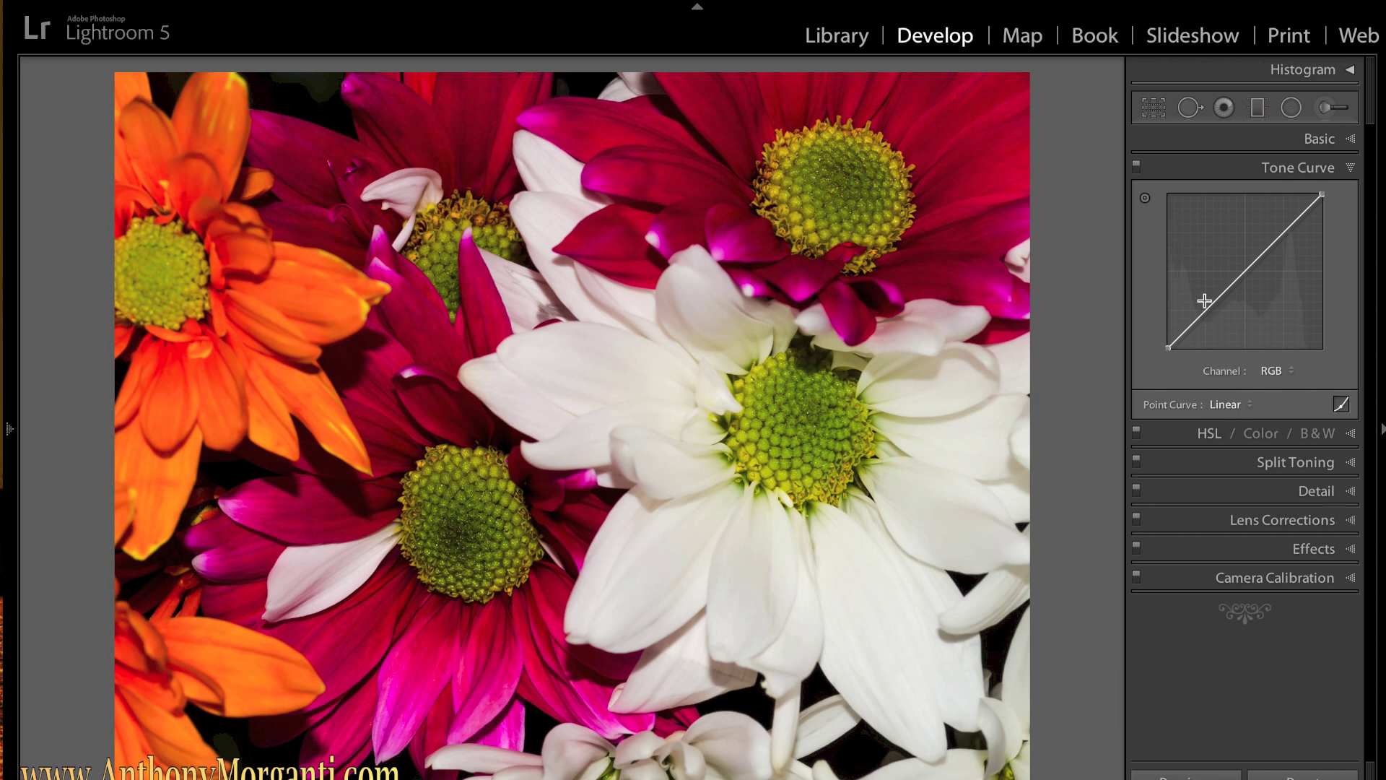
pyautogui.moveTo(1214, 299); pyautogui.dragTo(1064, 312)
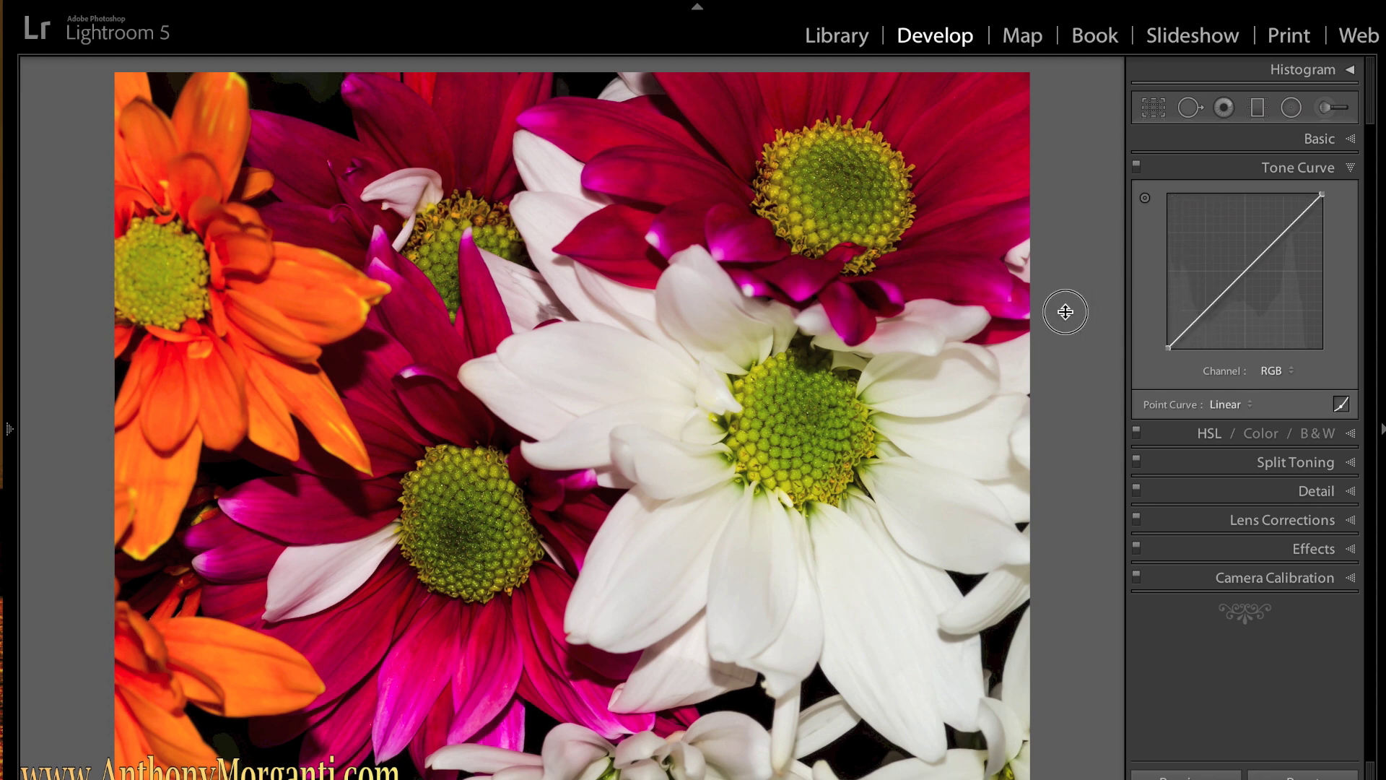
# On the Red channel, bend the curve upward to redden the photo, then remove the points
pyautogui.click(1290, 370)
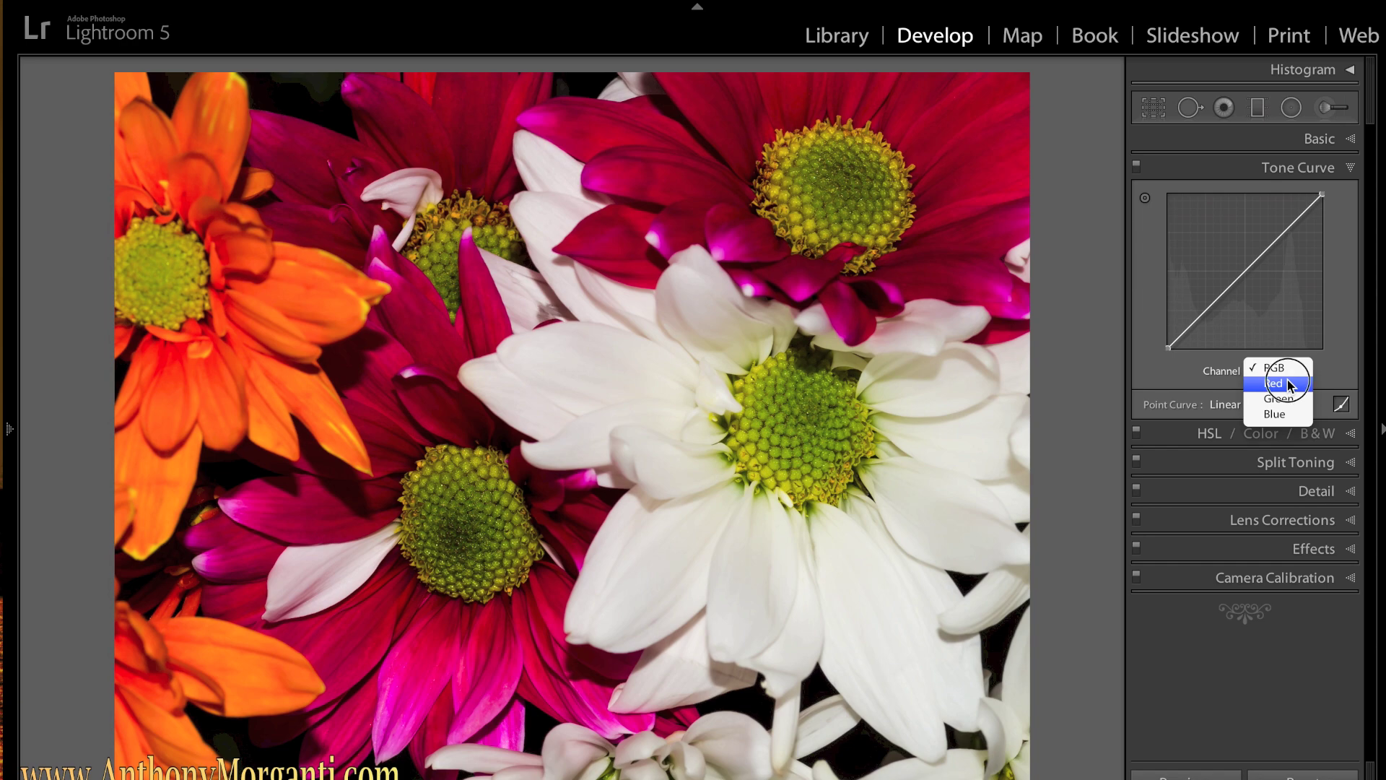
pyautogui.click(1288, 382)
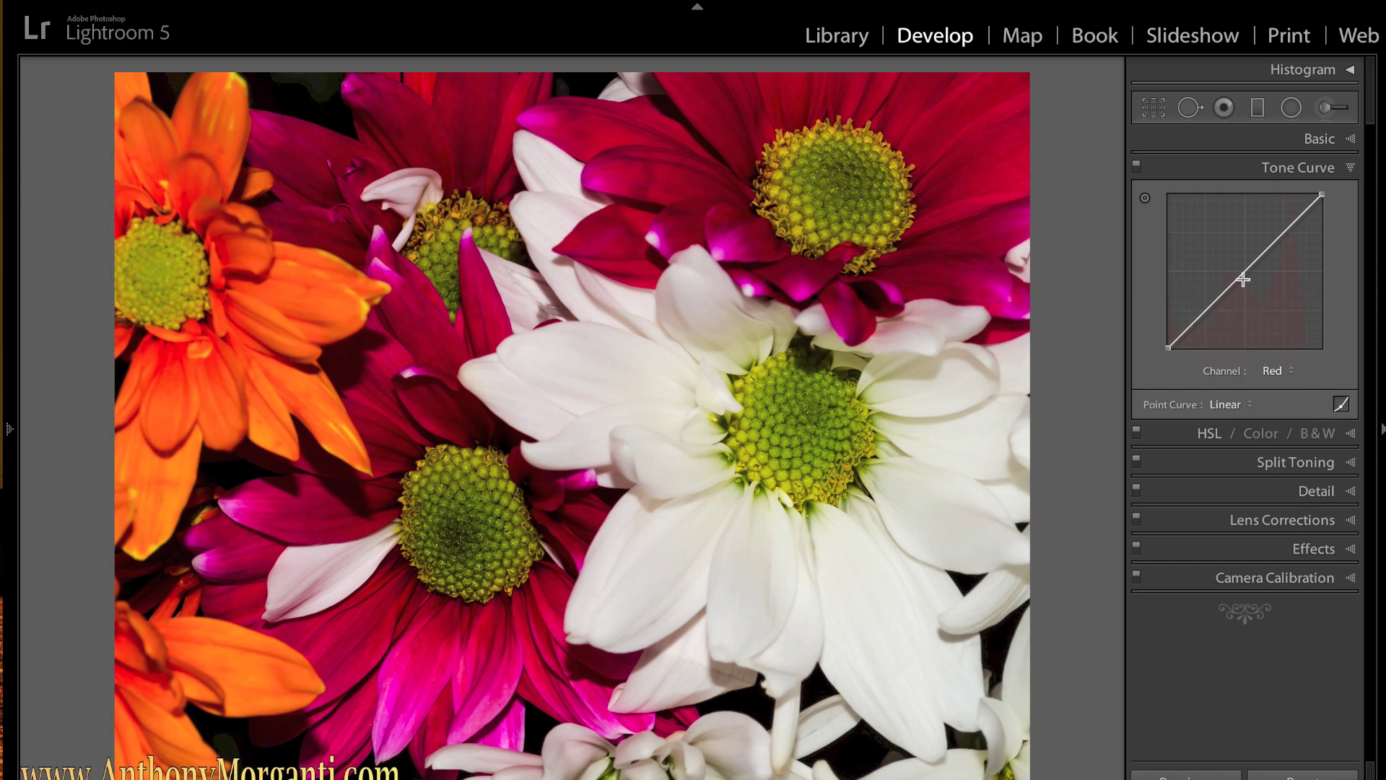
pyautogui.moveTo(1243, 275); pyautogui.dragTo(1225, 251)
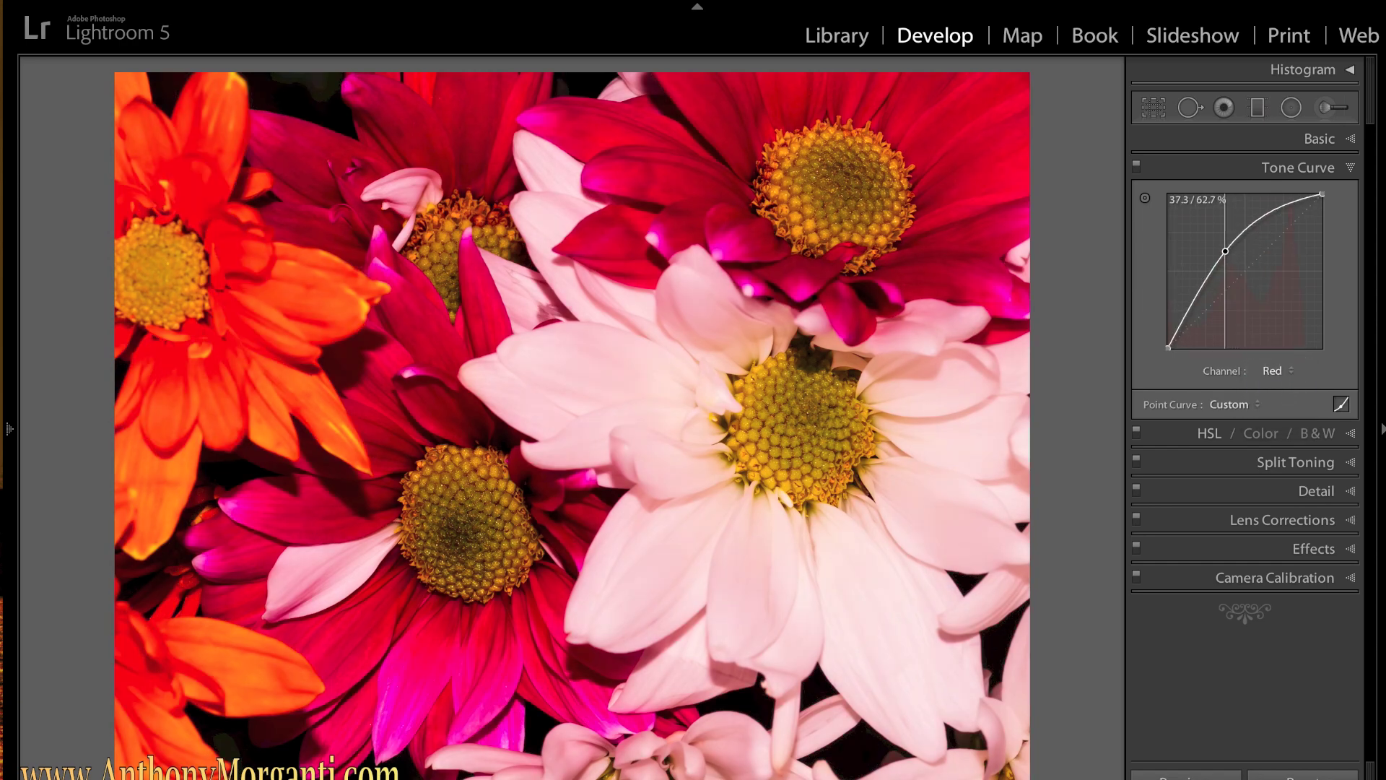
pyautogui.doubleClick(1225, 252)
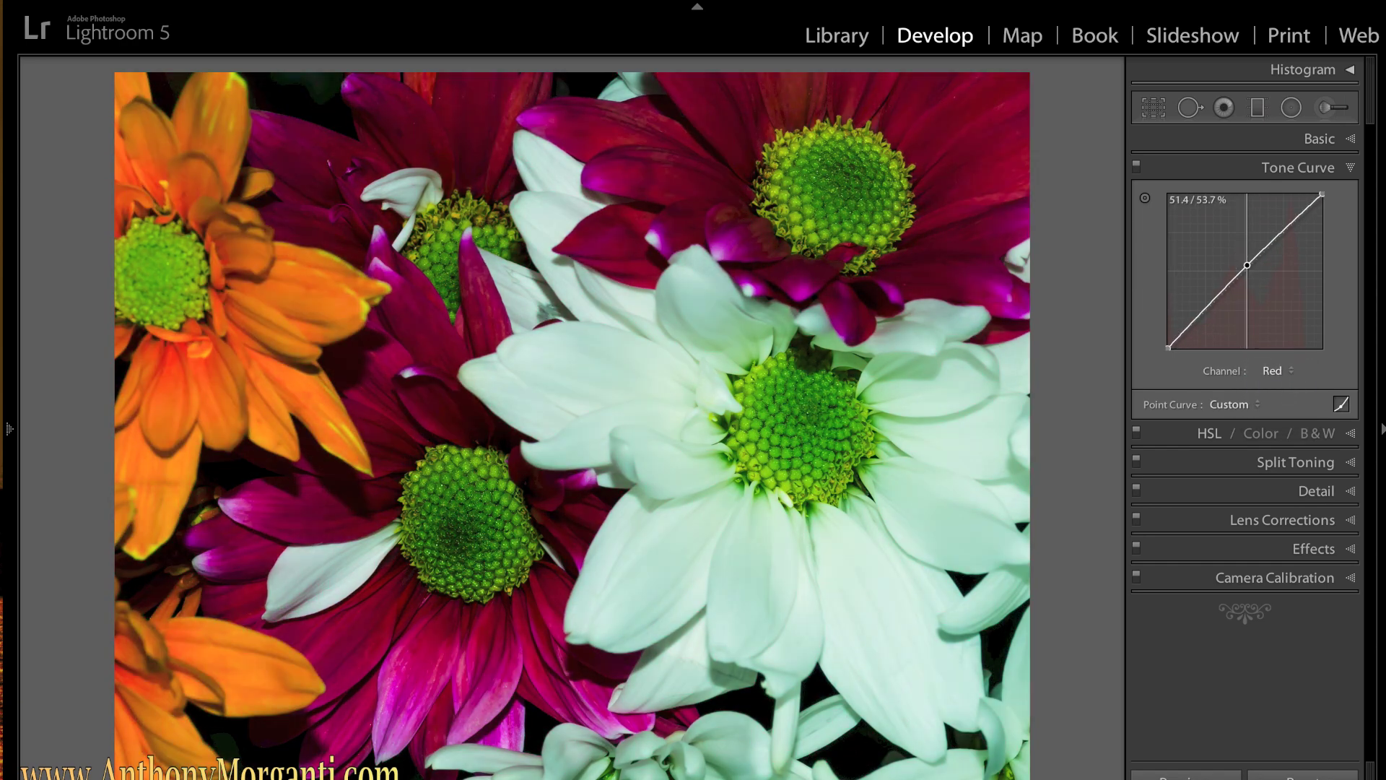
pyautogui.doubleClick(1248, 267)
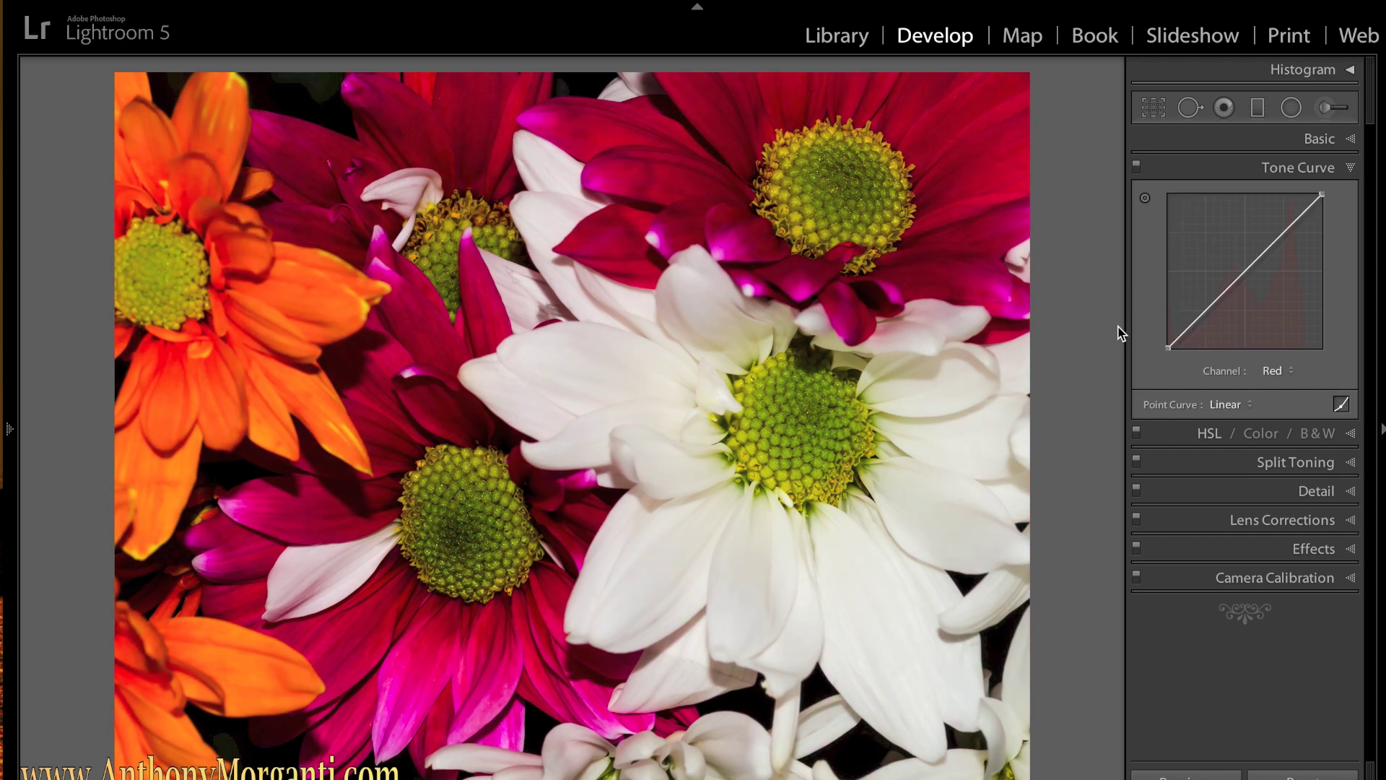
# With the Targeted Adjustment tool, drag a photo tone to push the red curve up and down, then remove it
pyautogui.click(1145, 199)
pyautogui.click(981, 157)
pyautogui.moveTo(981, 157); pyautogui.dragTo(981, 109)
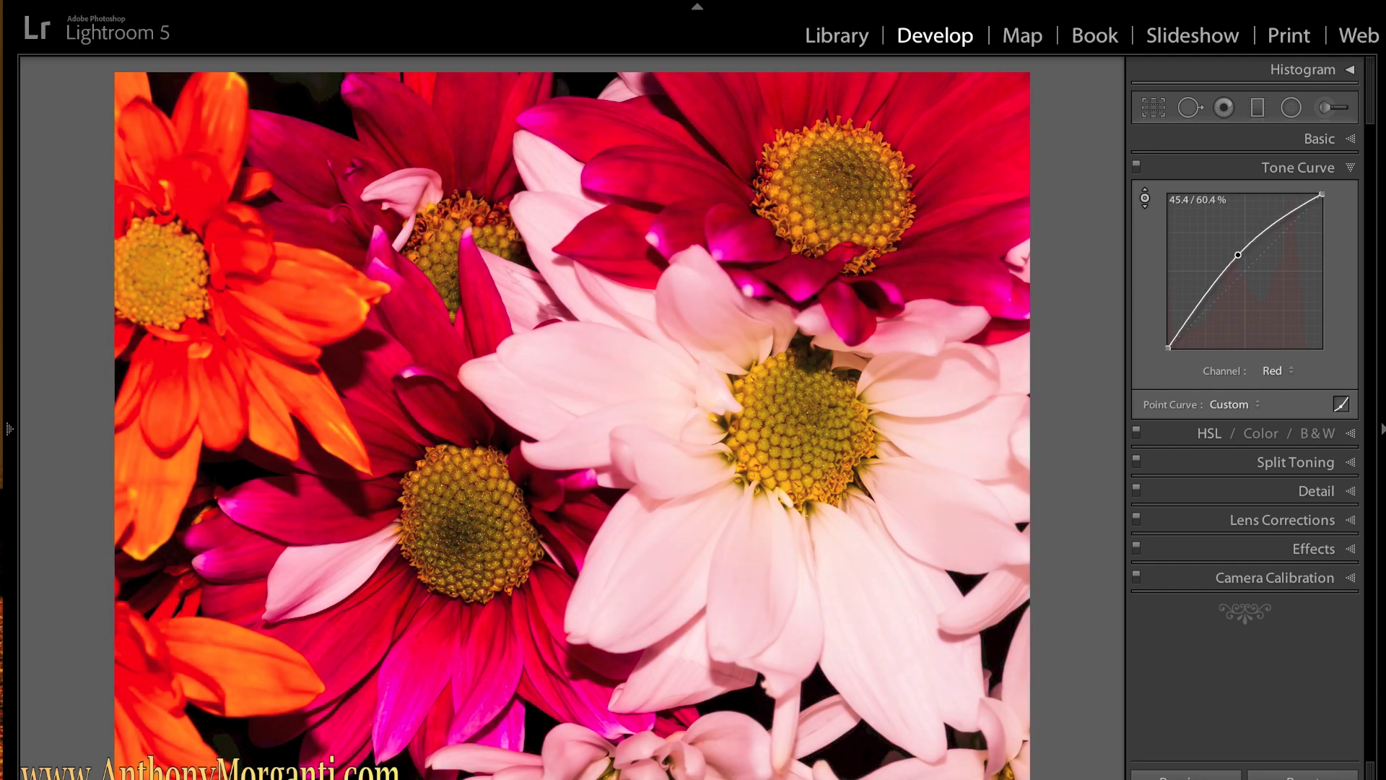
pyautogui.moveTo(981, 109); pyautogui.dragTo(981, 210)
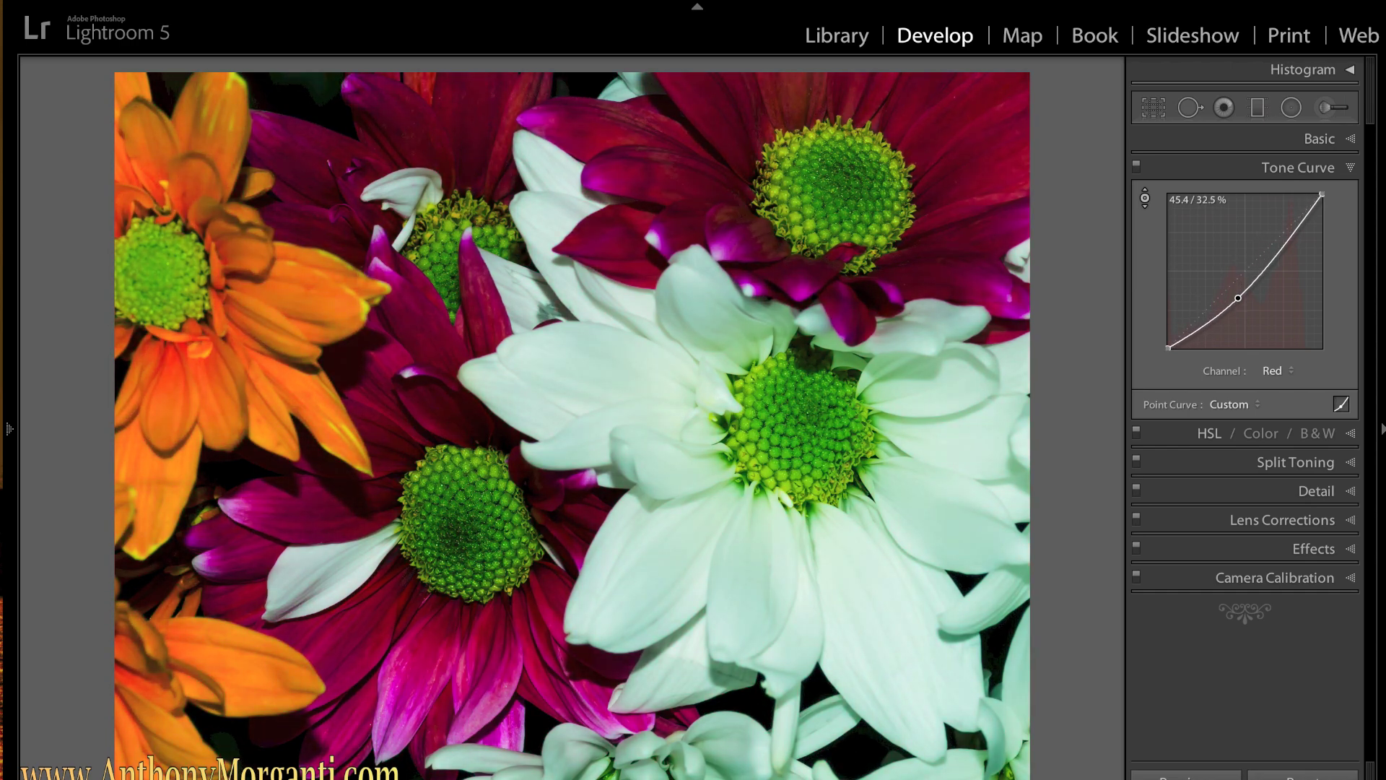
pyautogui.moveTo(981, 209); pyautogui.dragTo(981, 139)
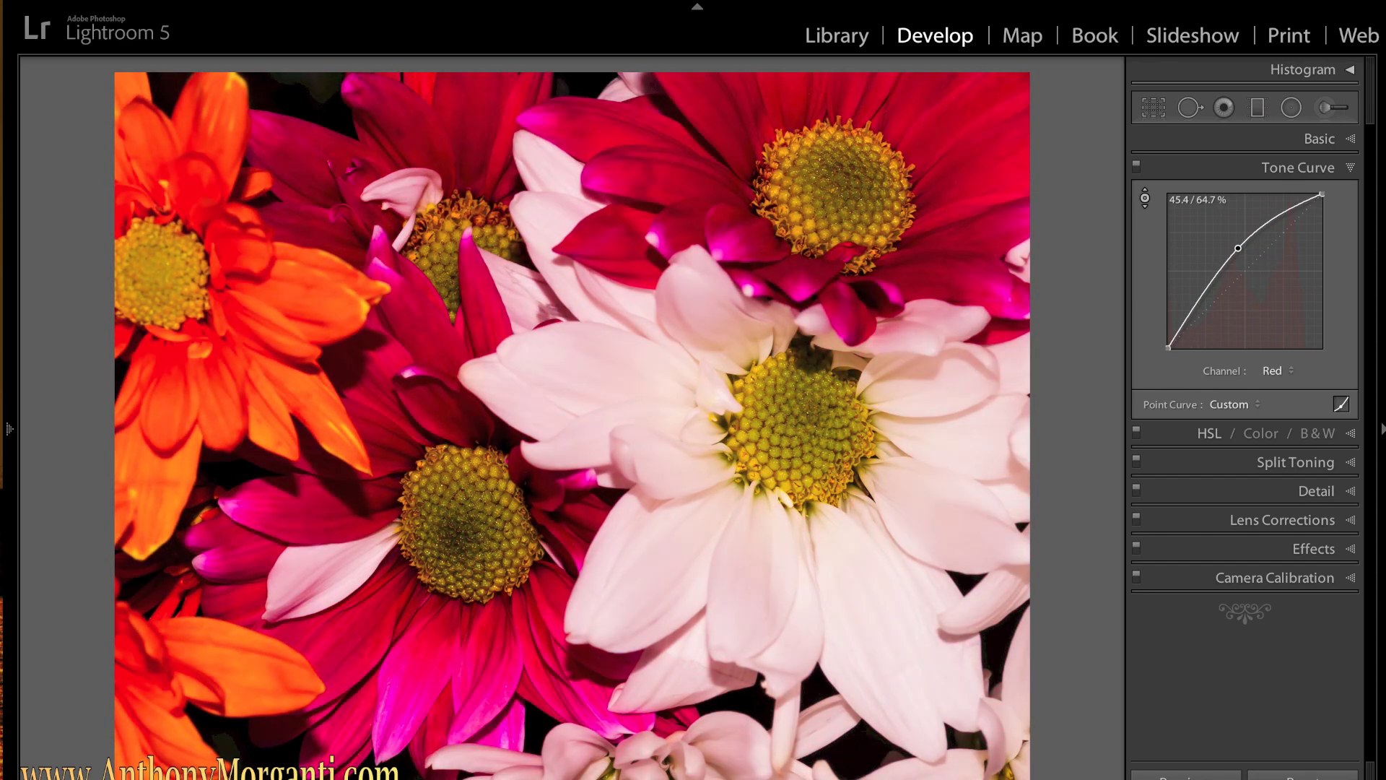
pyautogui.moveTo(981, 139); pyautogui.dragTo(981, 175)
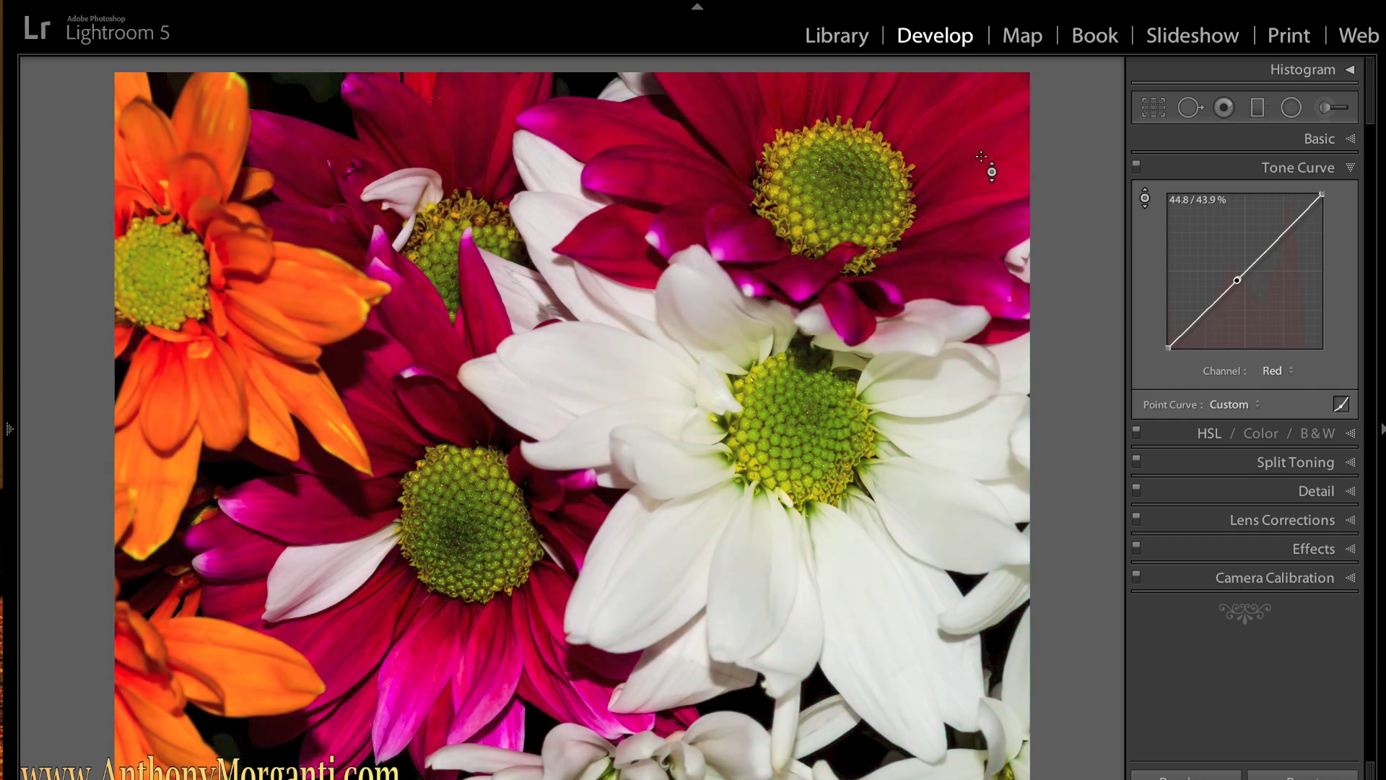
pyautogui.moveTo(1240, 278); pyautogui.dragTo(1066, 289)
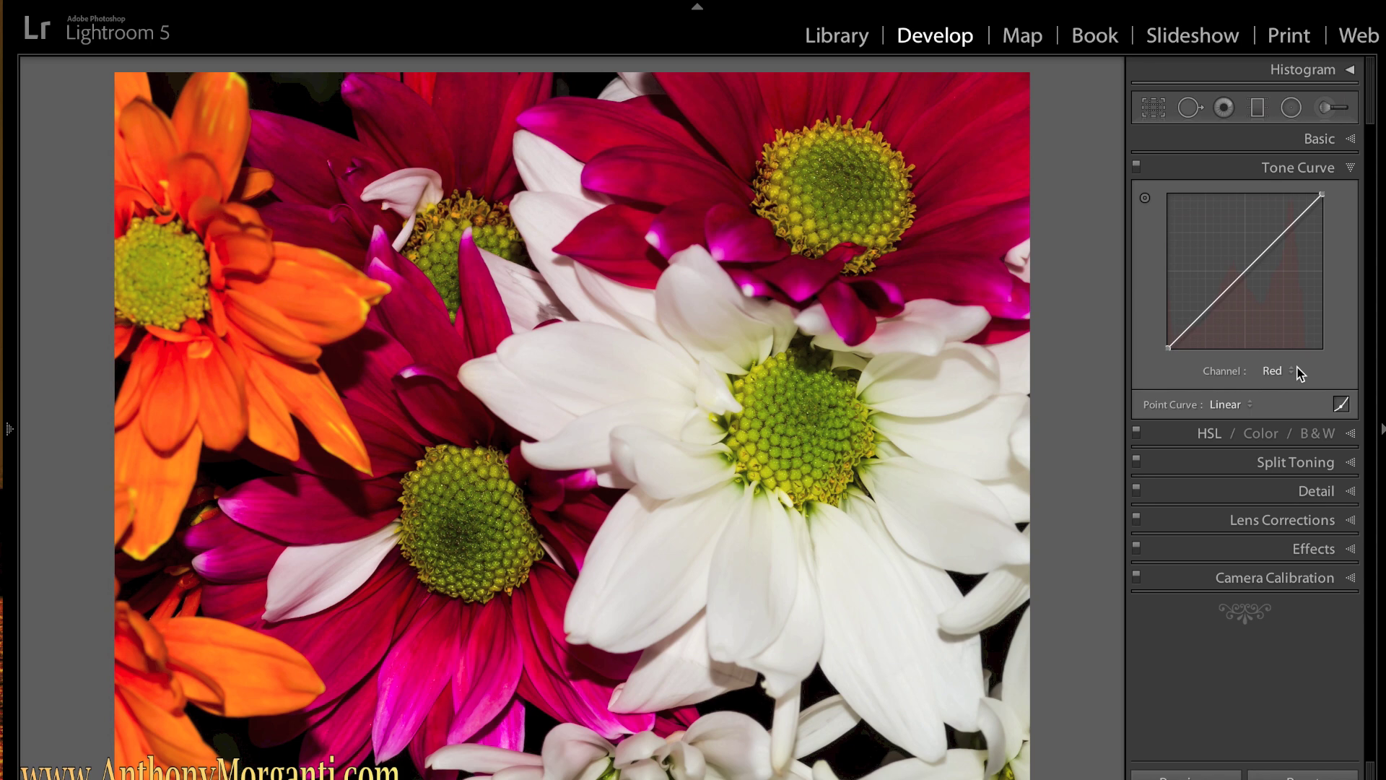
pyautogui.click(1275, 371)
# On the Green channel, drag a photo tone with the Targeted Adjustment tool to shift toward green and magenta
pyautogui.click(1279, 384)
pyautogui.click(1145, 200)
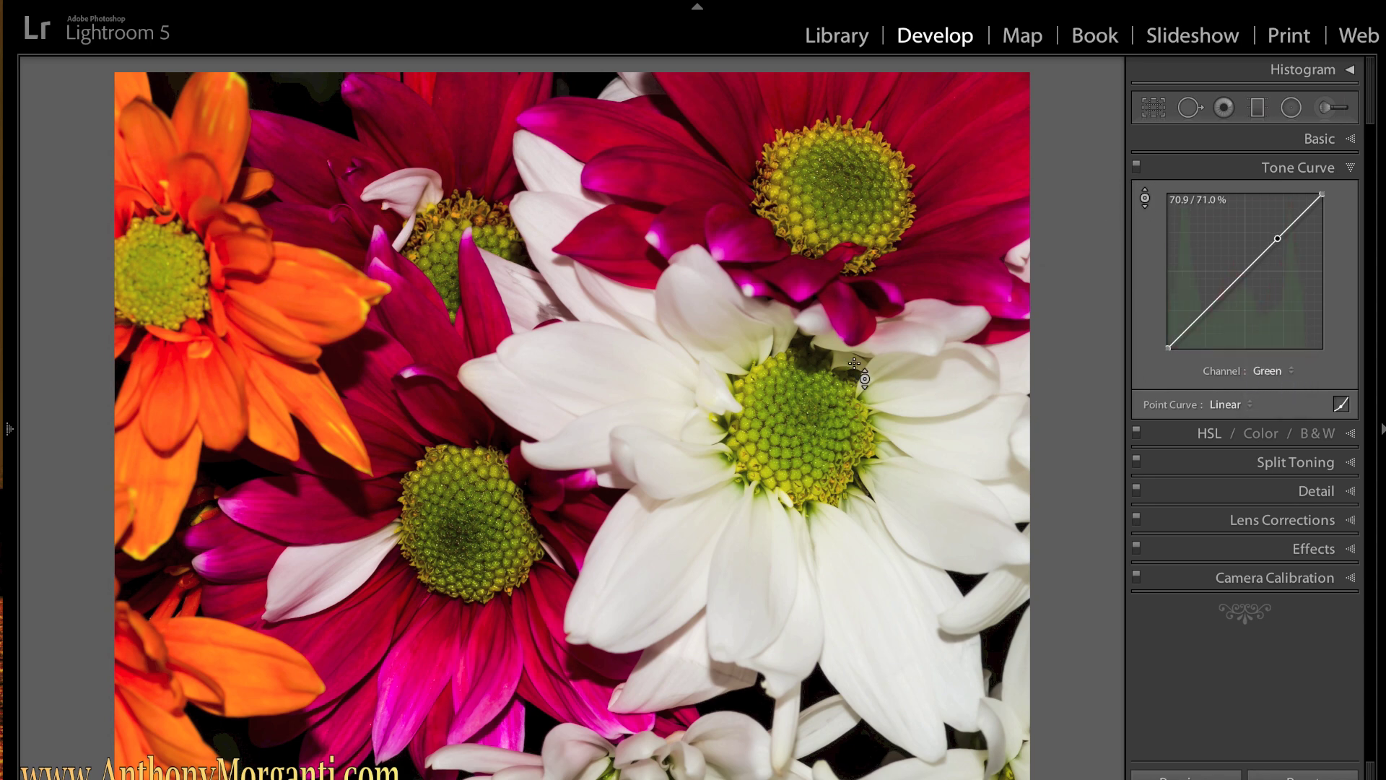
pyautogui.click(767, 399)
pyautogui.moveTo(767, 400); pyautogui.dragTo(766, 343)
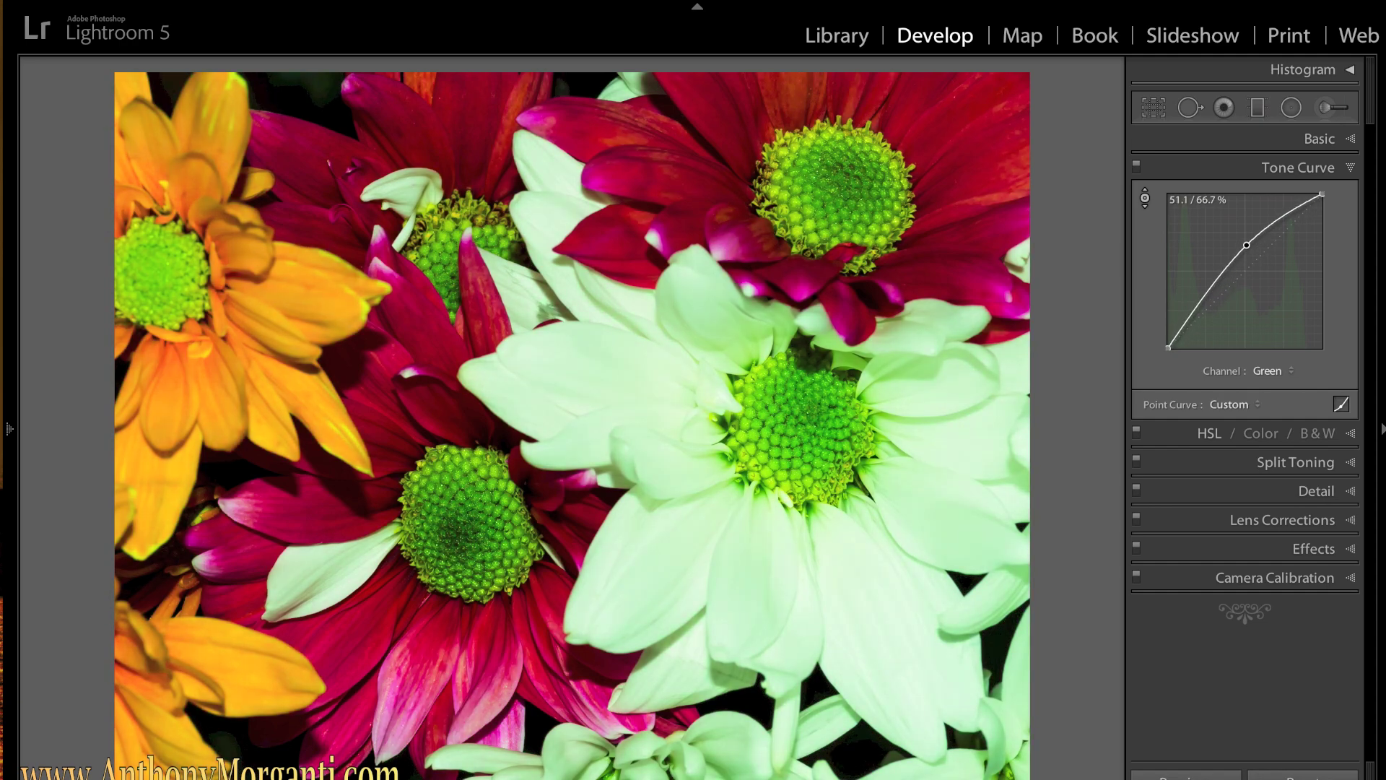
pyautogui.moveTo(767, 343)
pyautogui.mouseDown()
pyautogui.moveTo(766, 455)
pyautogui.moveTo(767, 354)
pyautogui.mouseUp()
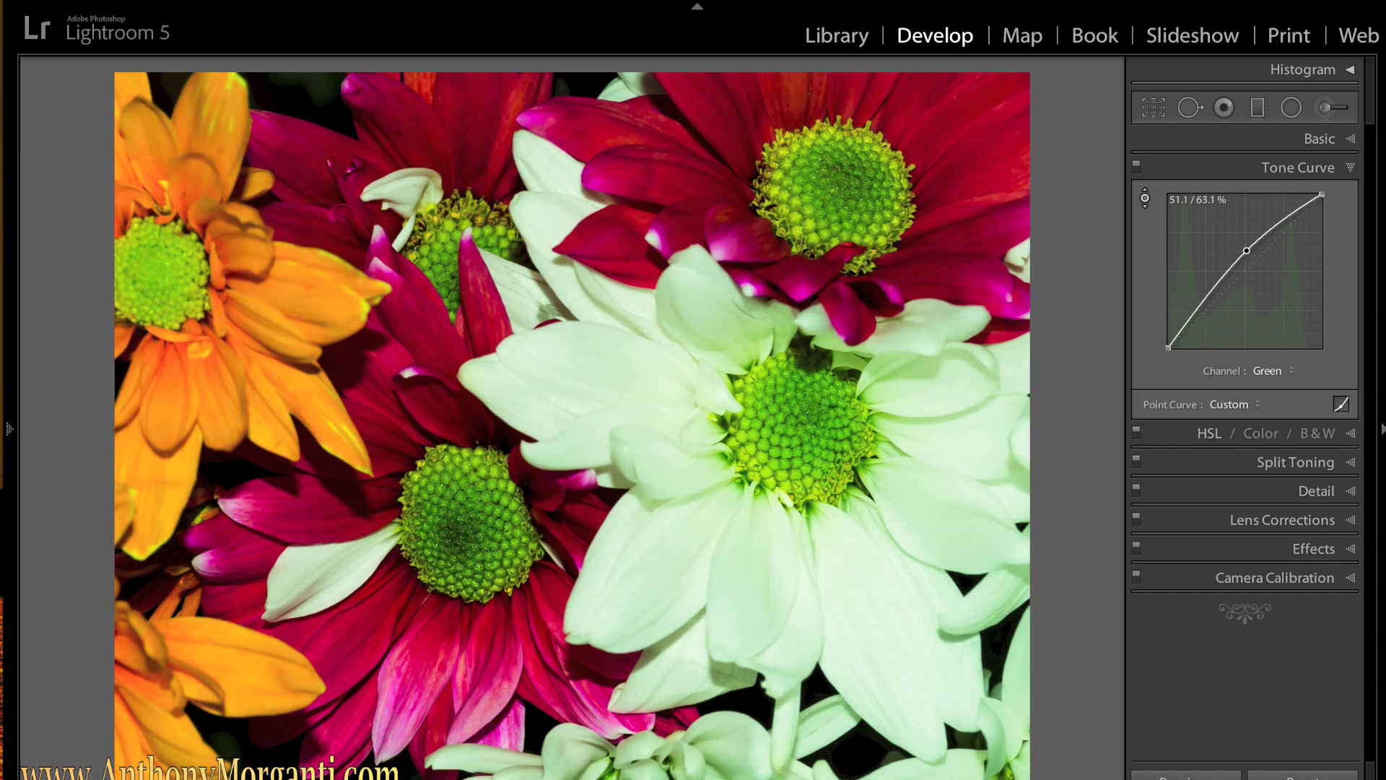
pyautogui.moveTo(767, 355); pyautogui.dragTo(767, 442)
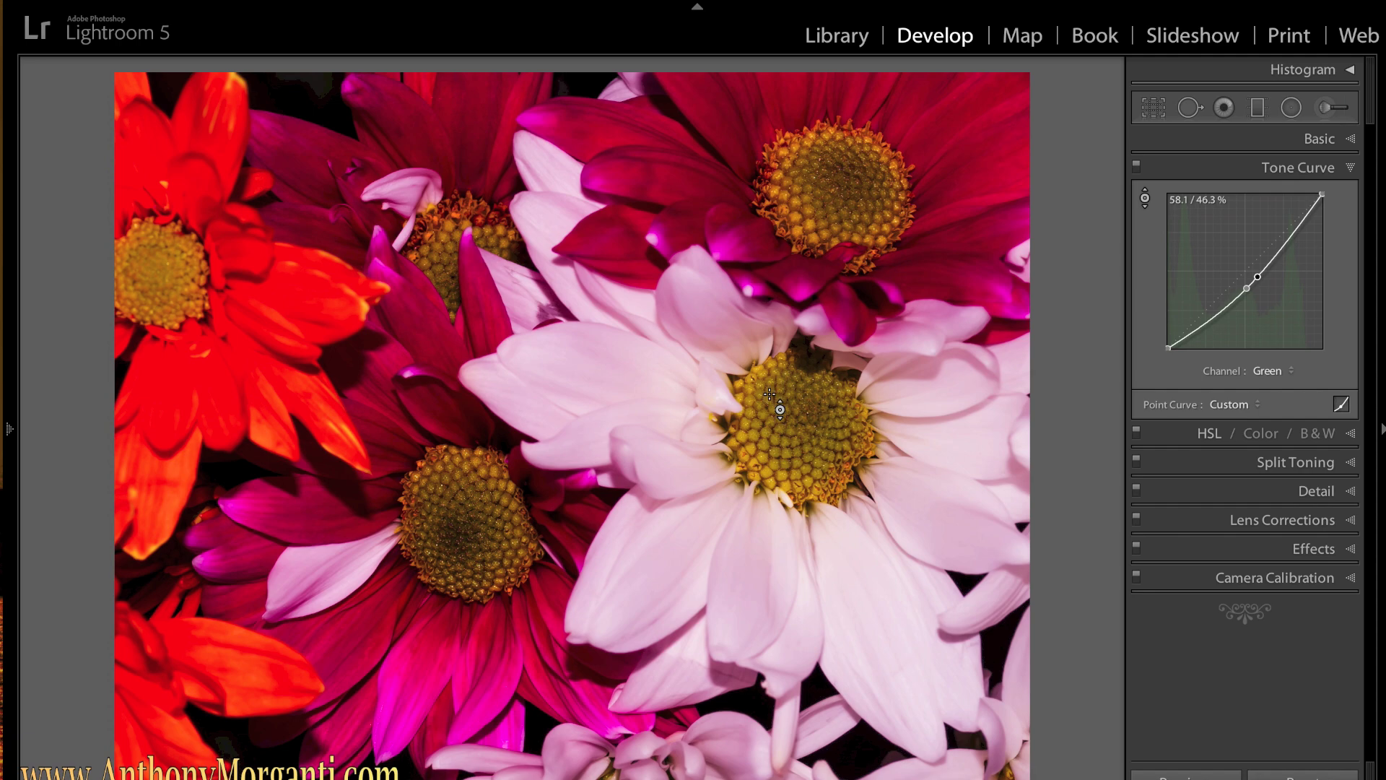
# Add points forming a green S-curve, then remove every point to return it to Linear
pyautogui.moveTo(769, 394); pyautogui.dragTo(770, 333)
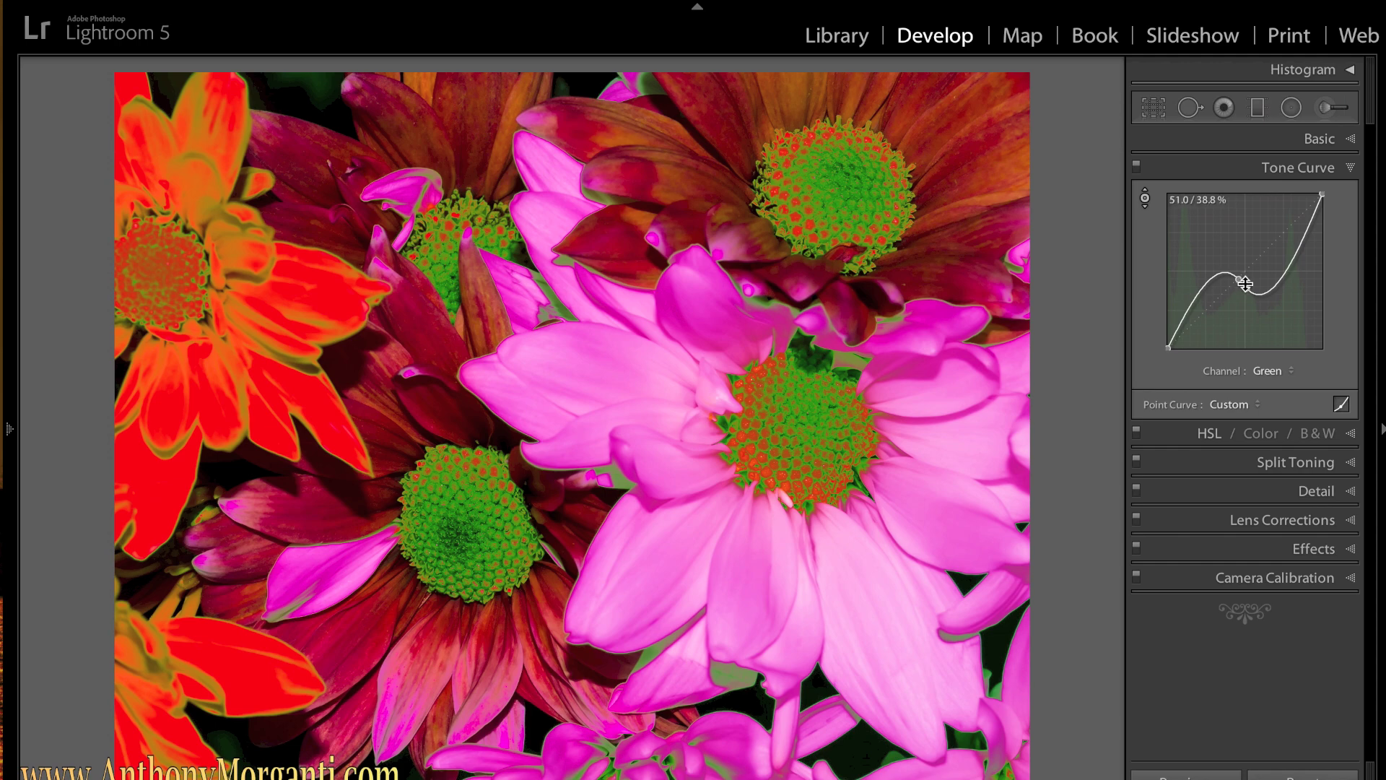
pyautogui.moveTo(524, 394)
pyautogui.mouseDown()
pyautogui.moveTo(524, 422)
pyautogui.moveTo(530, 402)
pyautogui.mouseUp()
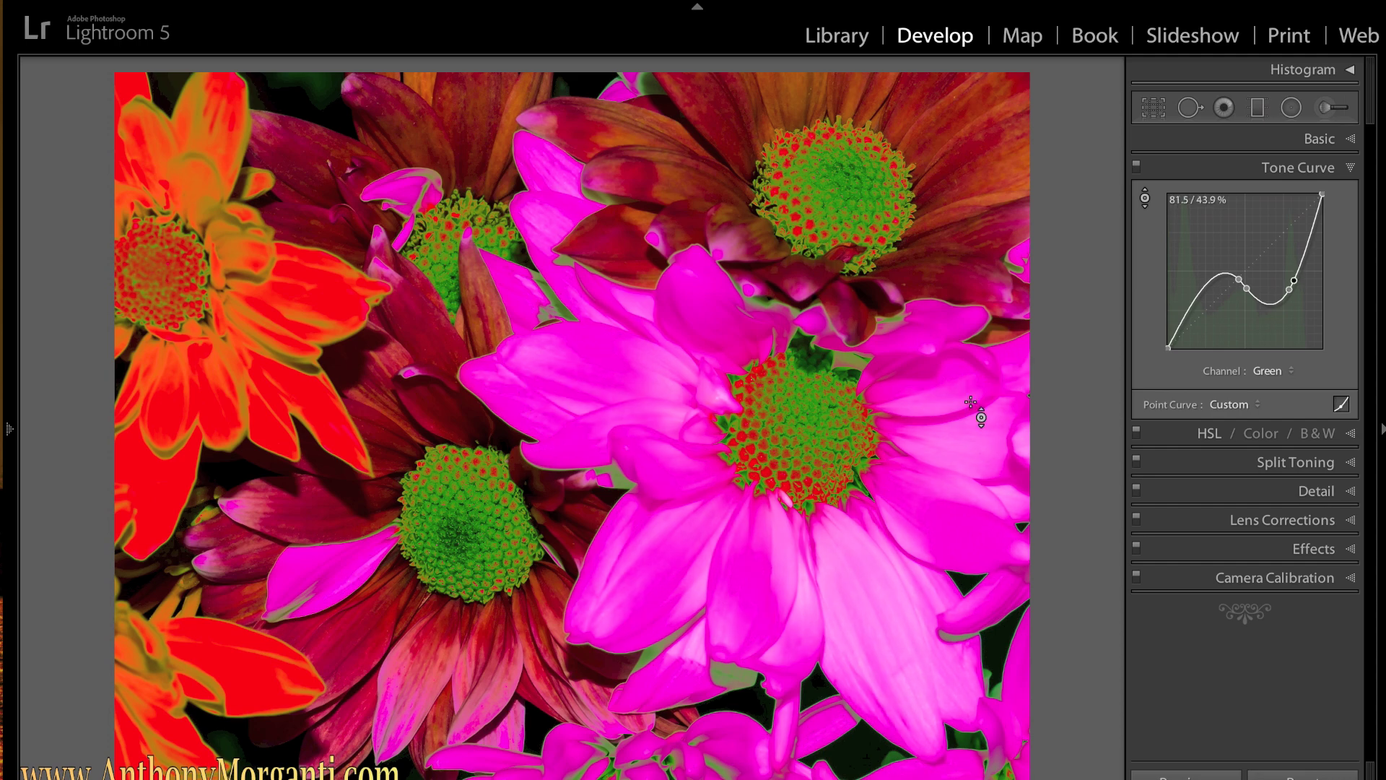
pyautogui.doubleClick(1239, 280)
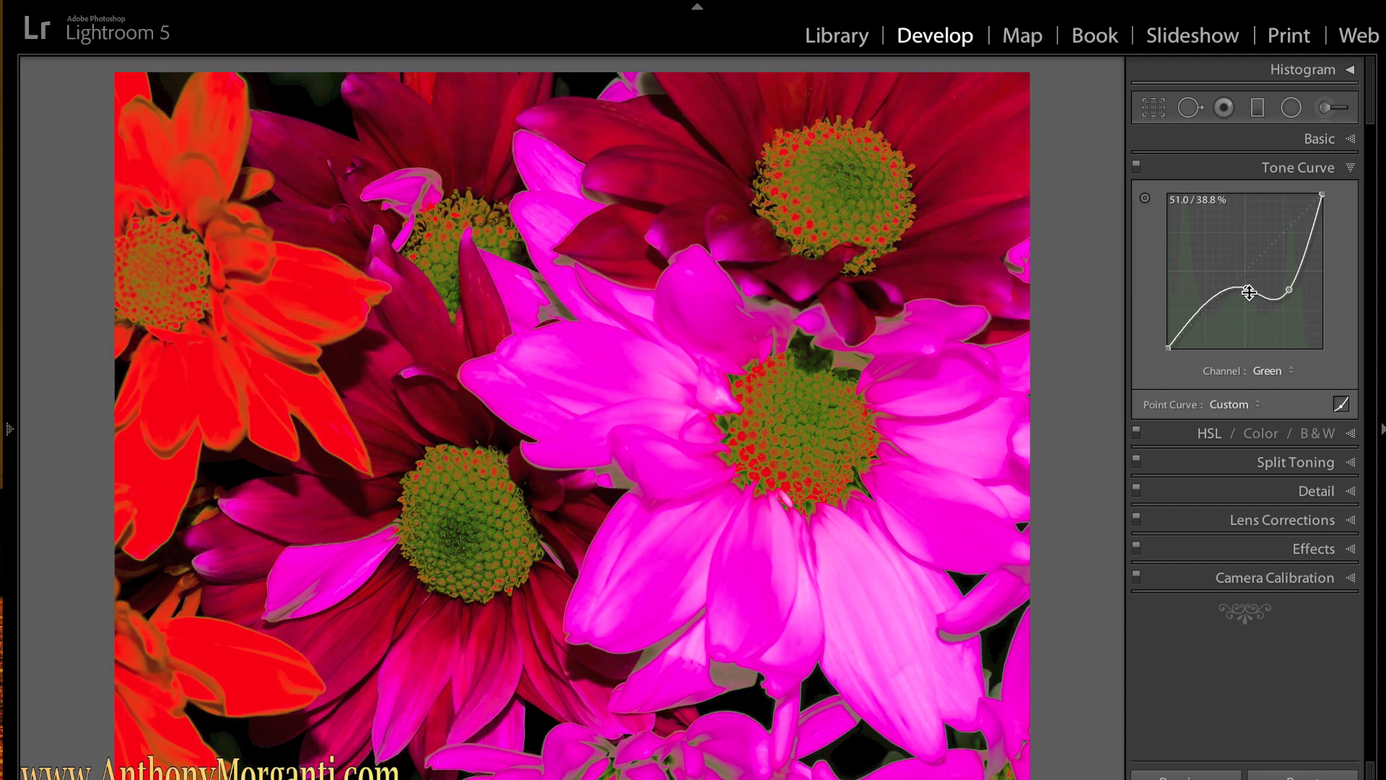
pyautogui.moveTo(1249, 292); pyautogui.dragTo(1043, 301)
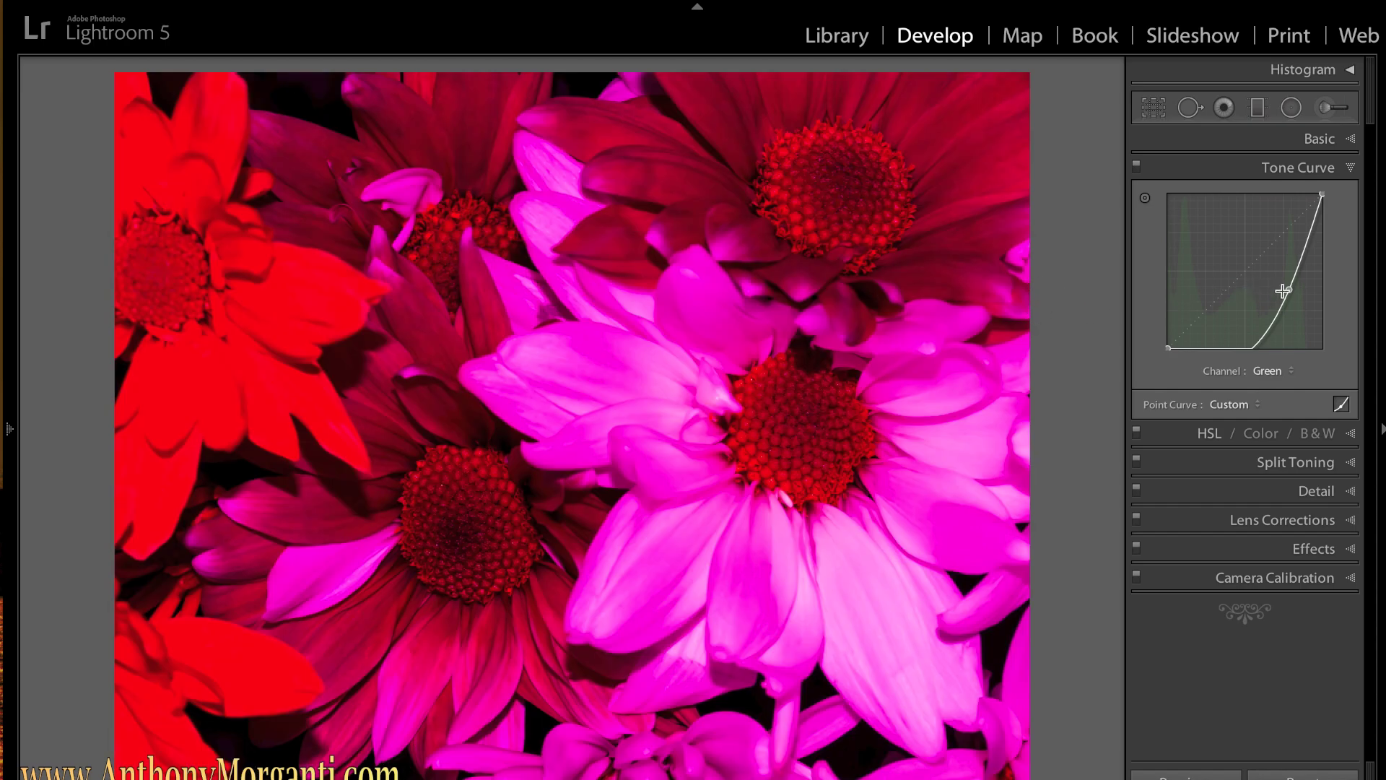
pyautogui.moveTo(1282, 291); pyautogui.dragTo(1051, 308)
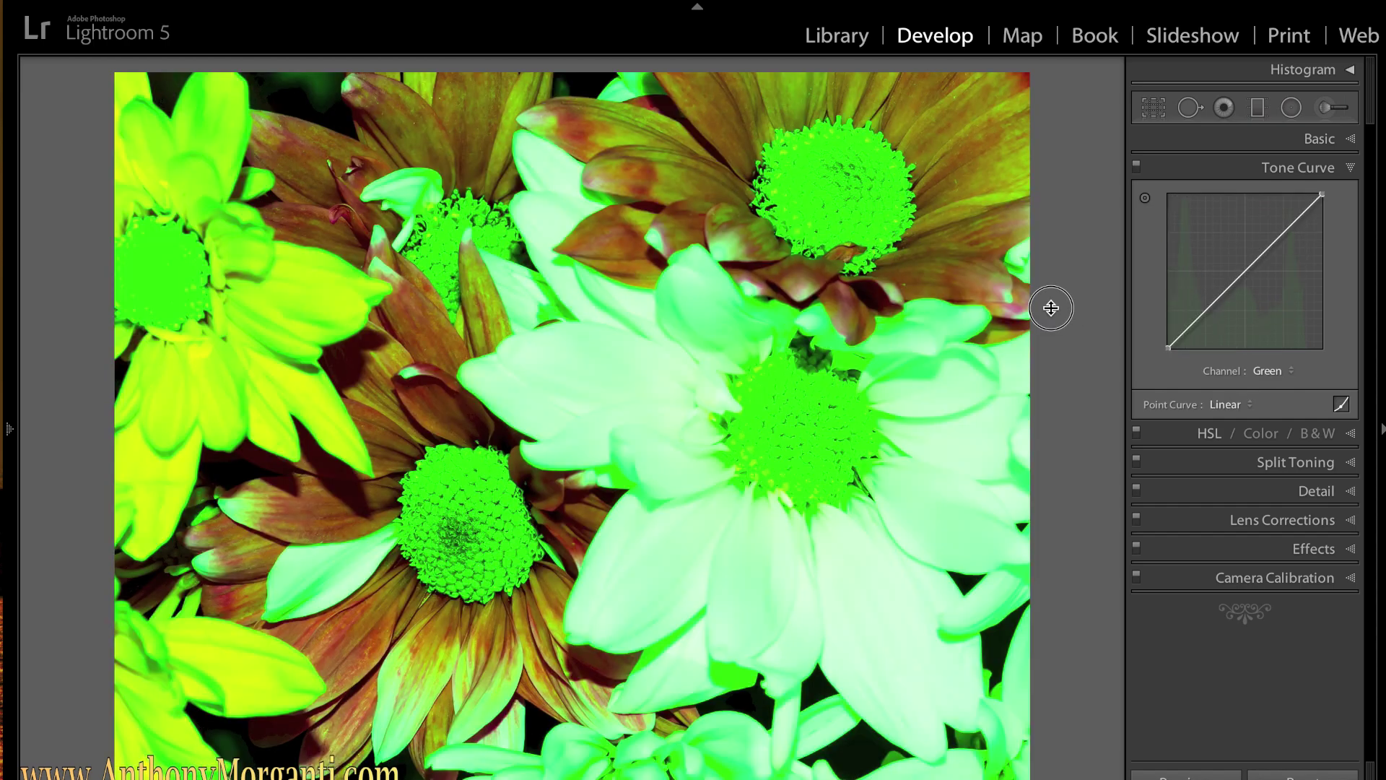
# Switch back to the Region sliders, showing Lights +13, Darks -9, Highlights and Shadows 0
pyautogui.click(1343, 406)
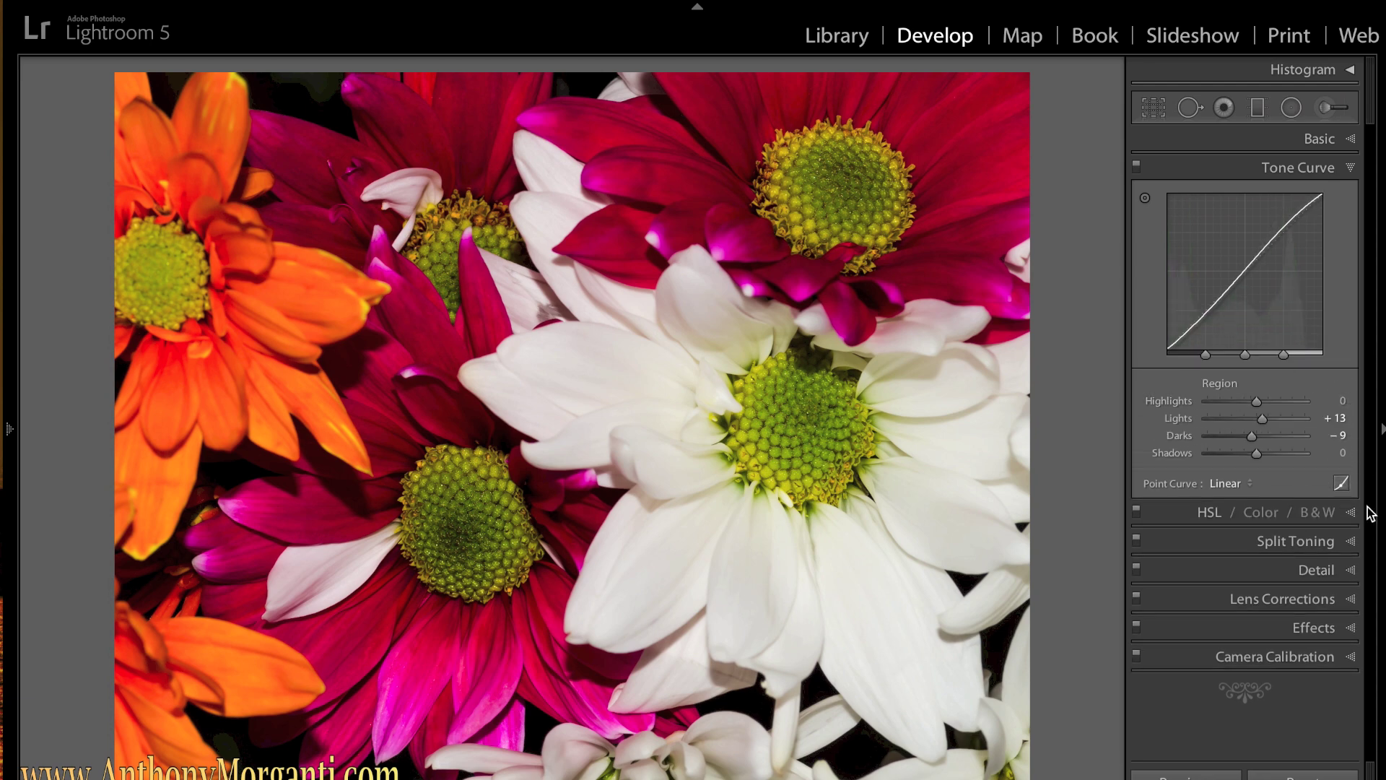